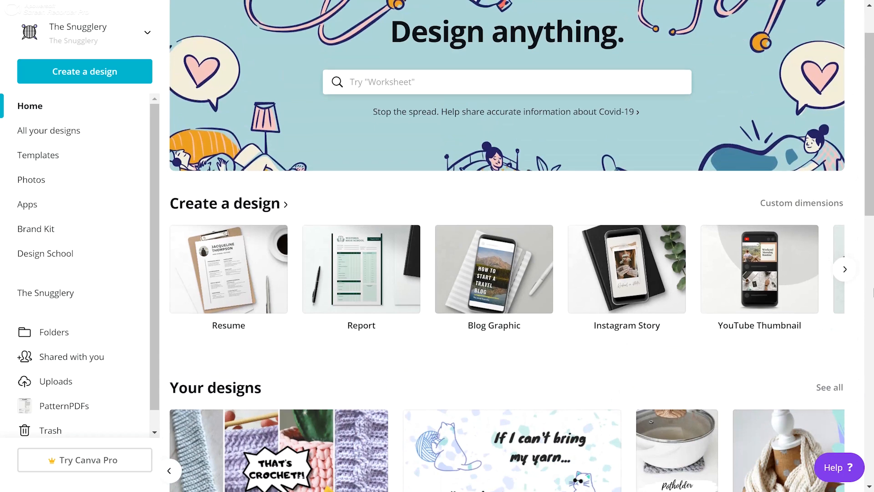
scroll(304, 347, "up", 2)
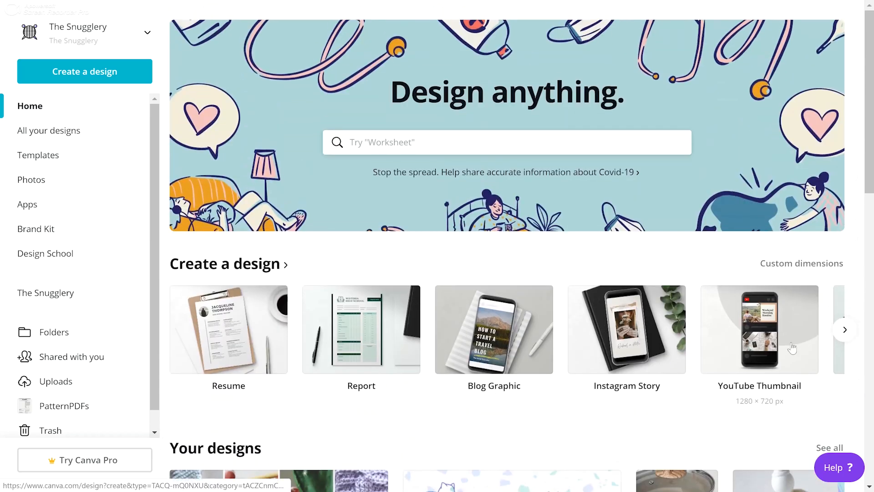
left_click(845, 330)
left_click(844, 330)
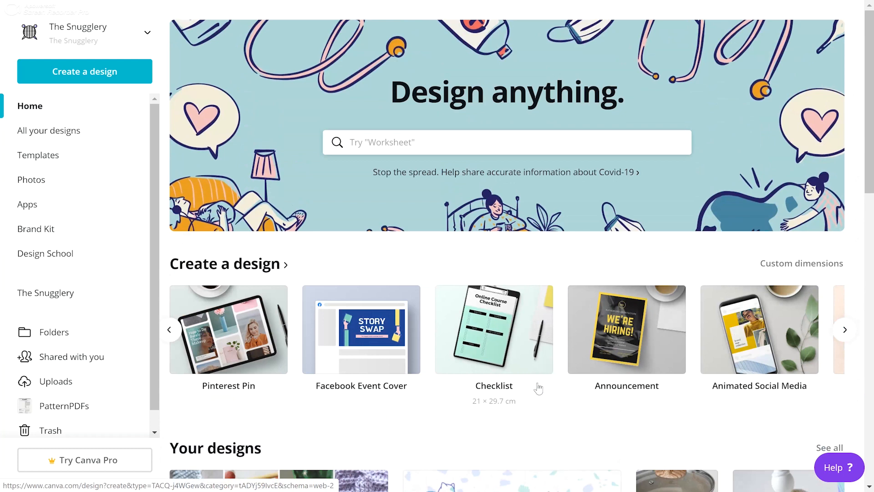
- Create a new blank design with custom dimensions of 8.5 × 11 inches
left_click(77, 81)
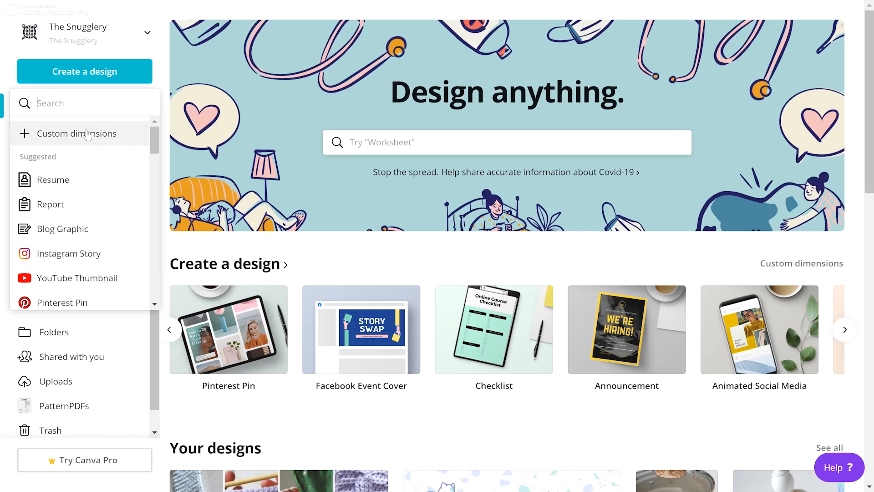
left_click(89, 143)
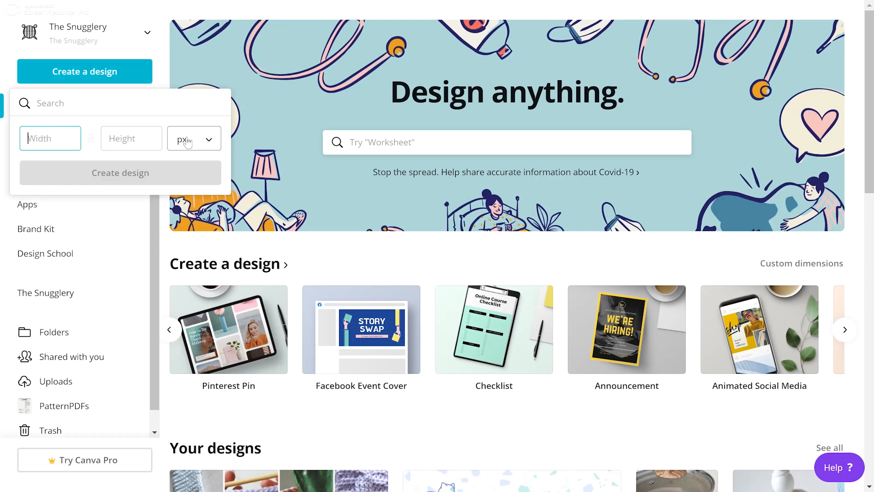
left_click(213, 146)
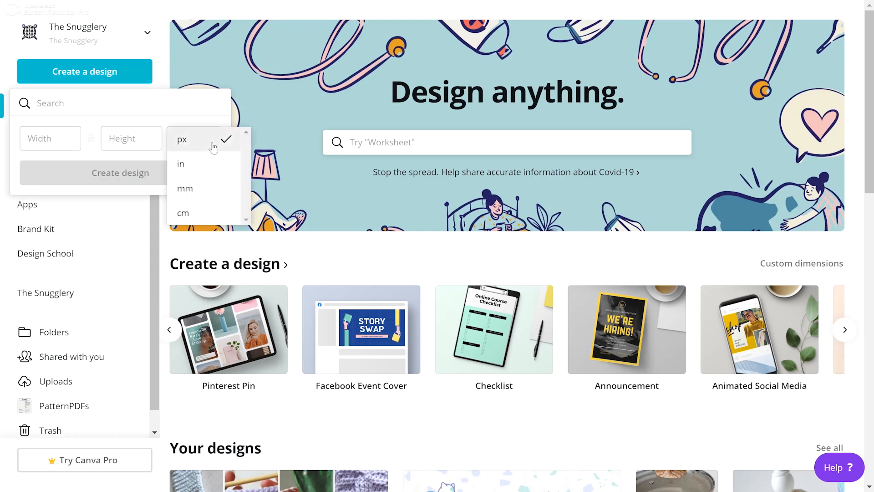
left_click(204, 174)
left_click(71, 136)
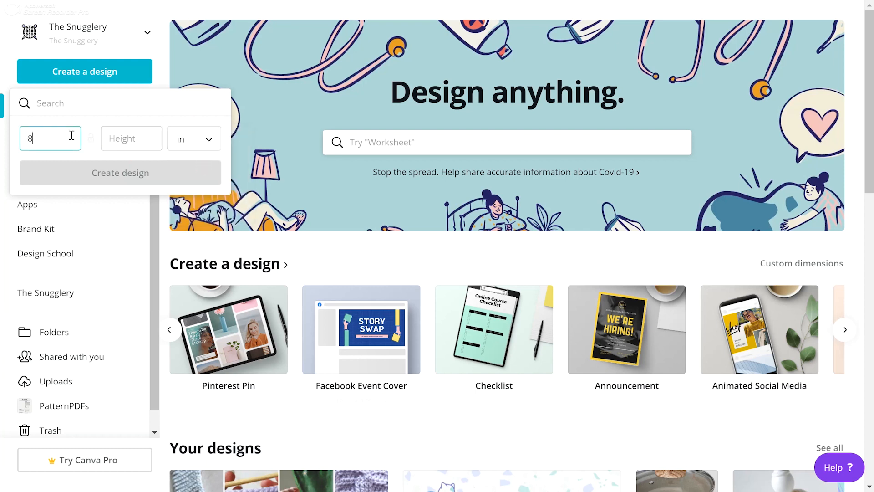
type("8.5")
key("Tab")
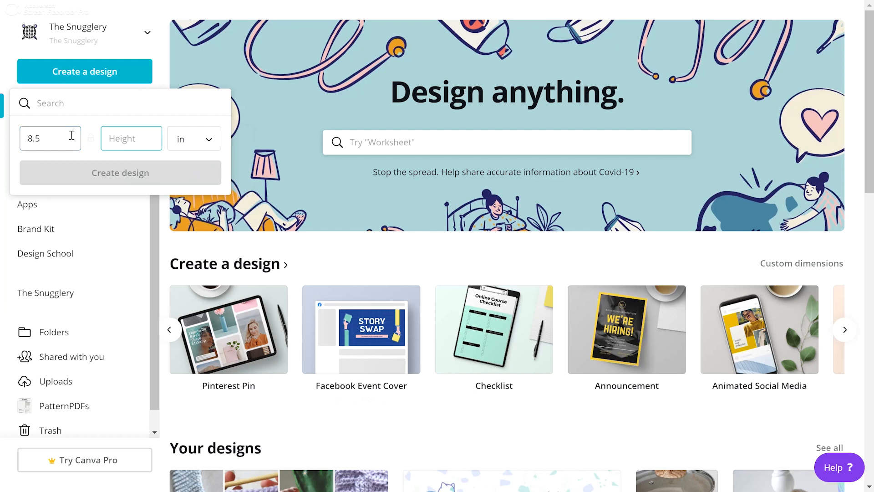
type("11")
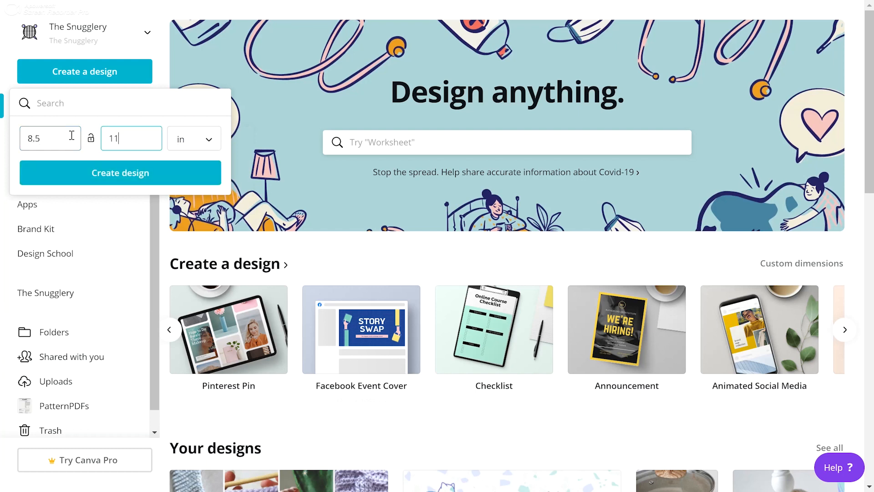
left_click(122, 176)
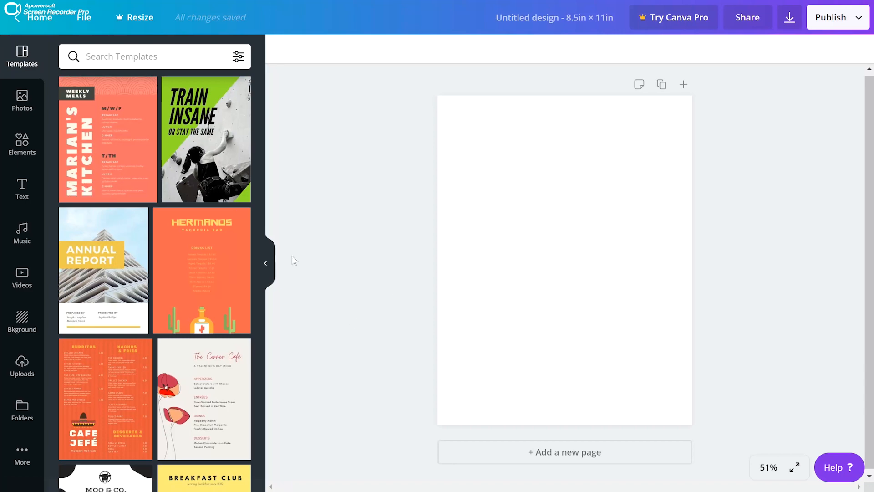
- Browse the suggested templates and examine the pages of the Monochrome Nature Travel Magazine template
scroll(232, 282, "down", 2)
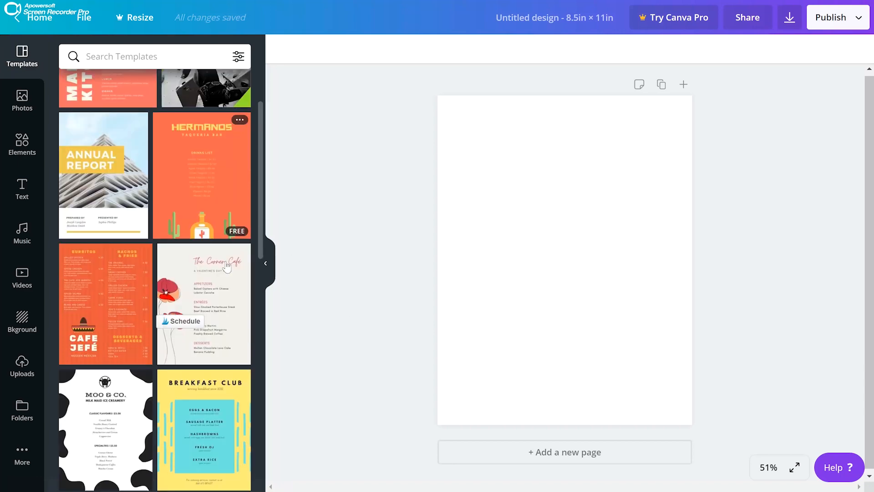
scroll(227, 266, "down", 1)
scroll(132, 218, "up", 2)
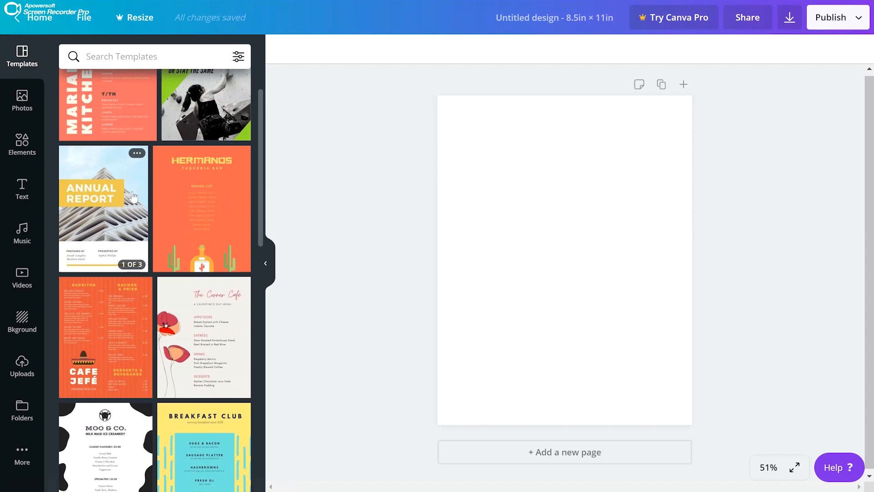
left_click(137, 240)
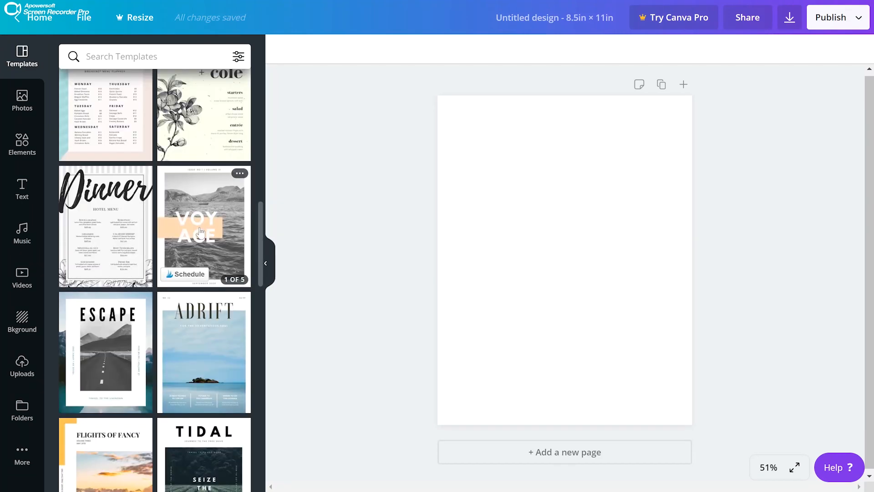
left_click(200, 232)
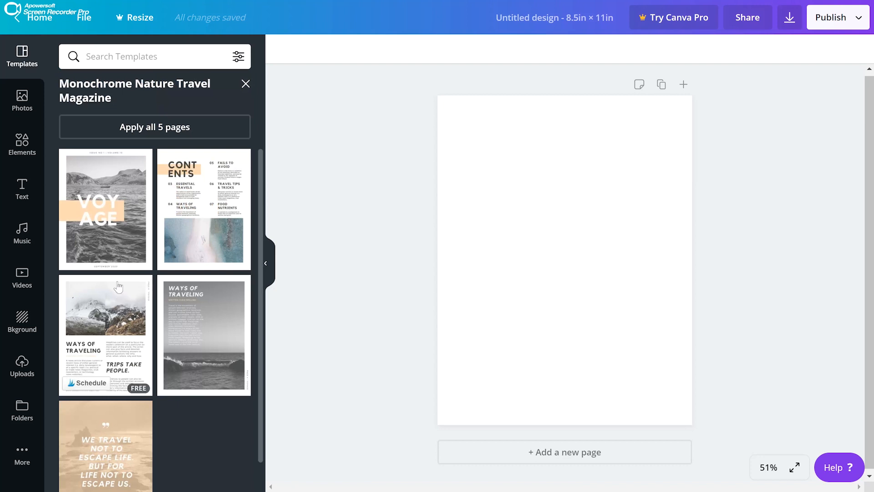
scroll(119, 287, "down", 1)
scroll(126, 289, "up", 1)
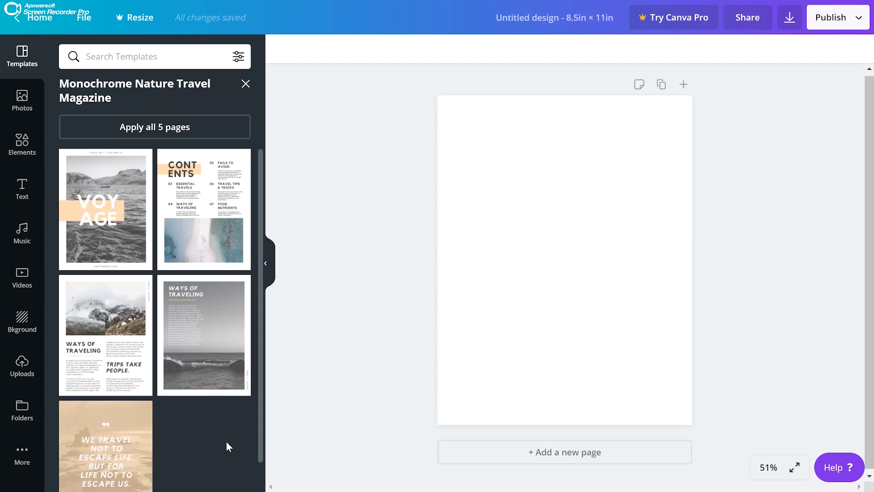
left_click(245, 83)
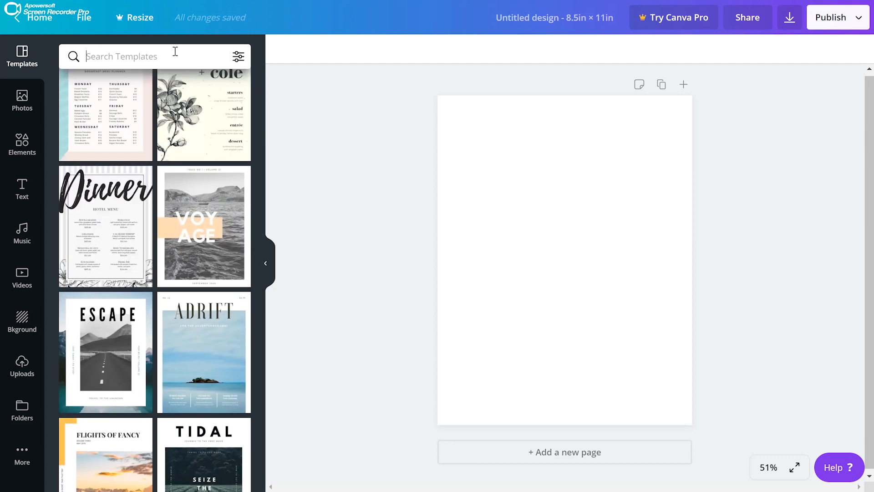
- Search the templates for "resume" and apply the blue Creative Resume template for a systems analyst to the page
type("resume")
key("Return")
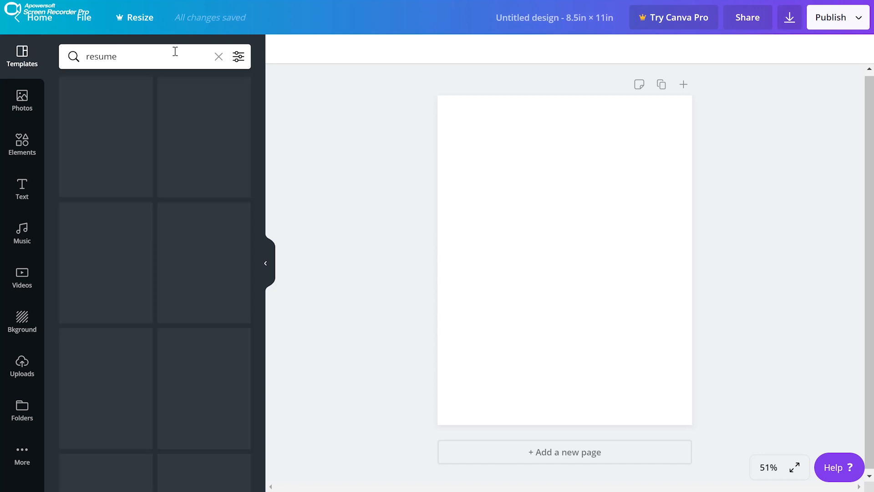
scroll(207, 290, "down", 8)
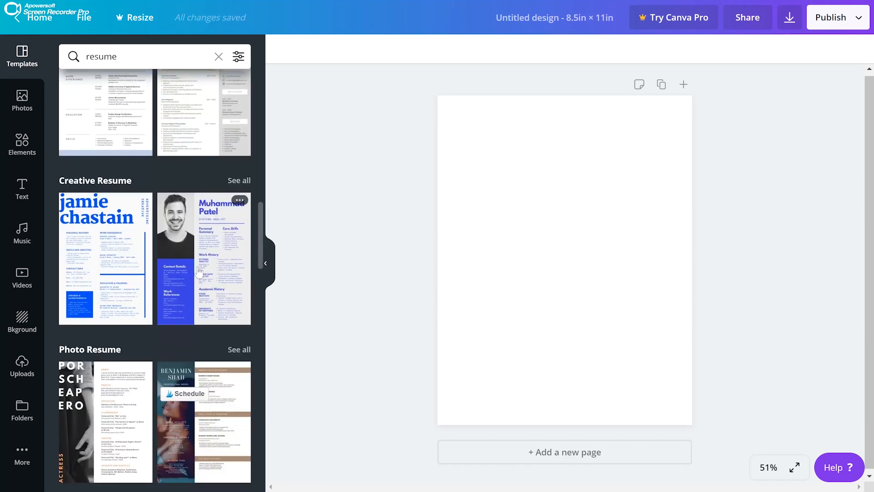
left_click(213, 270)
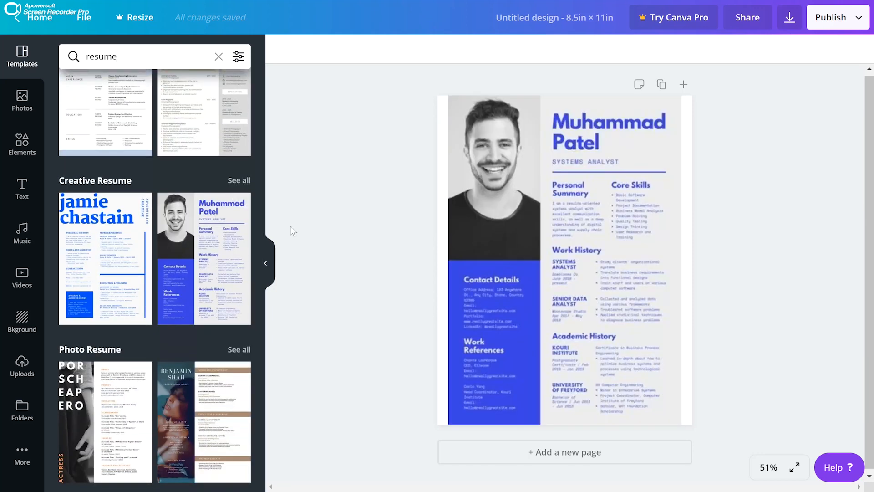
left_click(447, 151)
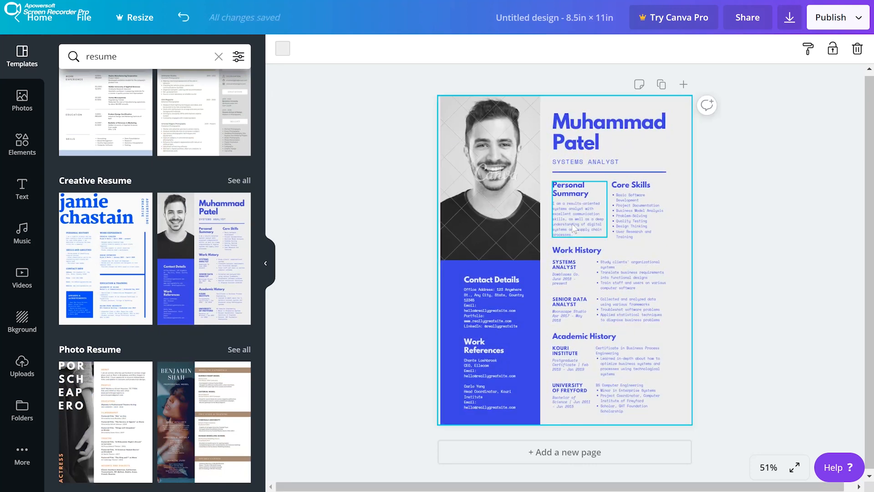
- Show all Photo Resume templates and replace the page with the pink and brown social media manager resume
scroll(245, 205, "down", 4)
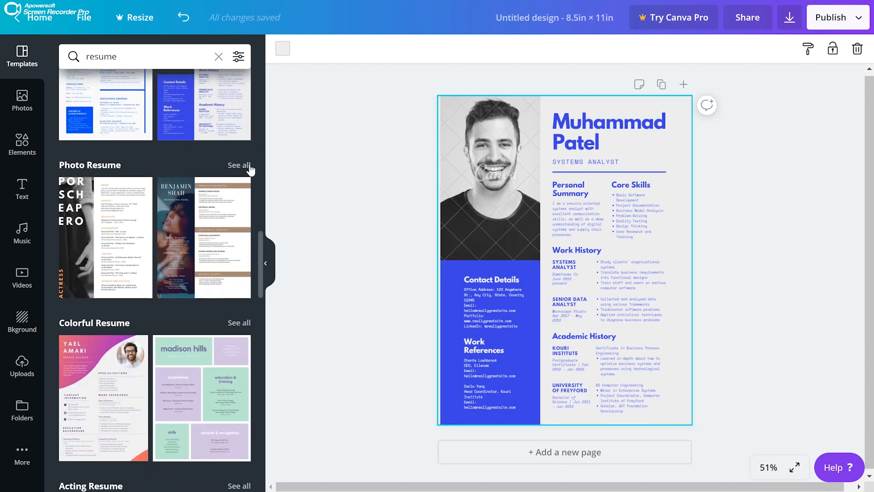
left_click(247, 165)
scroll(201, 237, "down", 5)
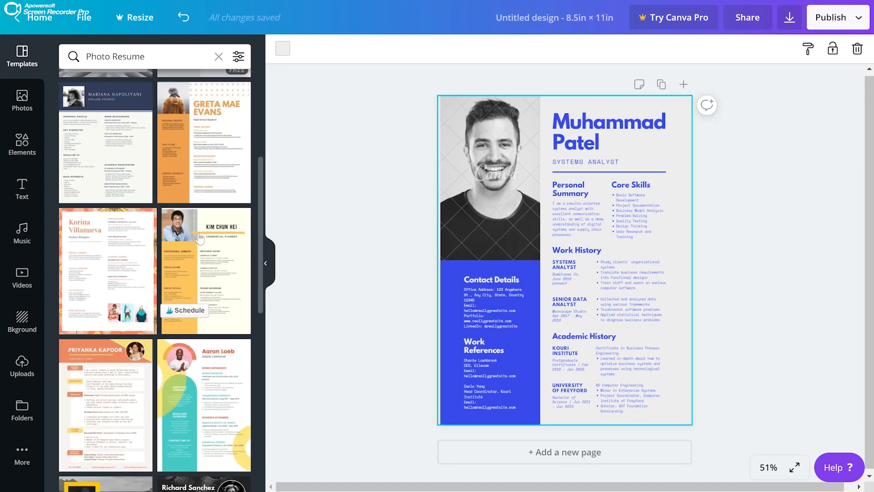
scroll(199, 237, "down", 12)
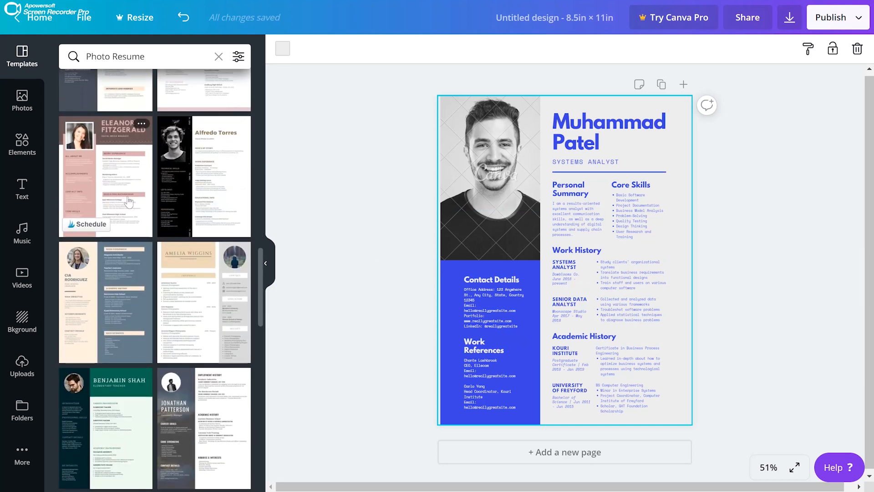
scroll(131, 205, "up", 1)
left_click(135, 250)
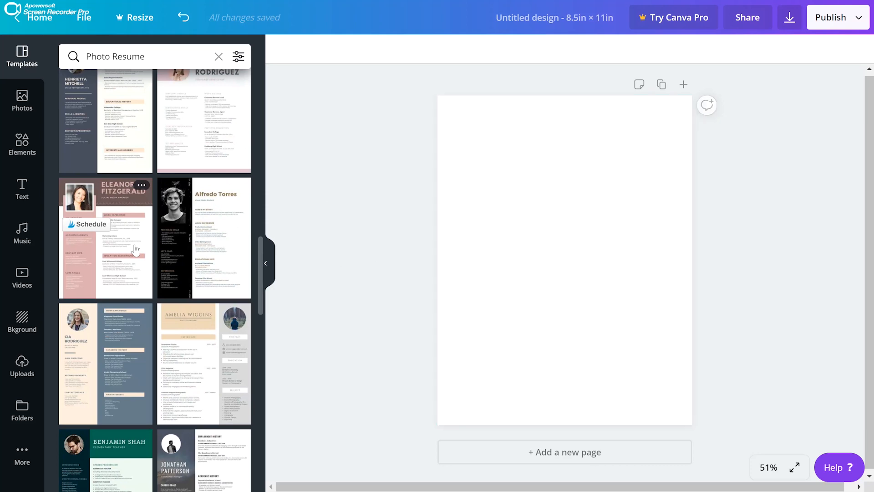
left_click(265, 263)
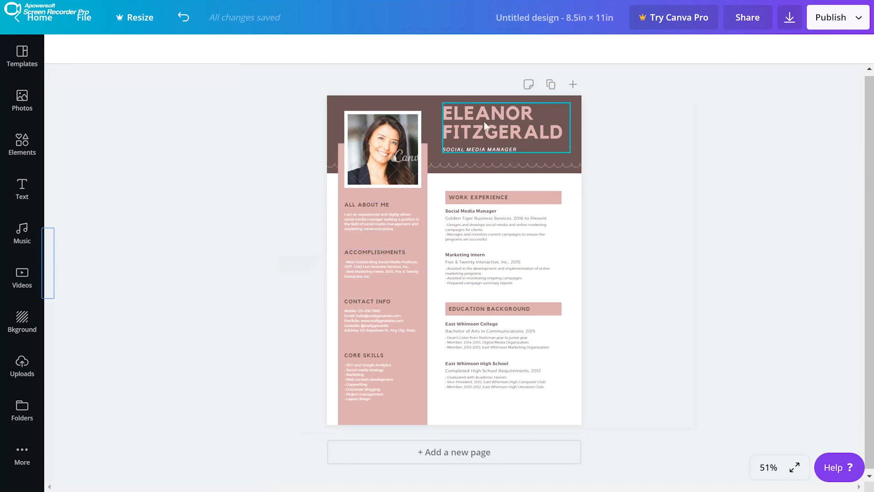
- Recolour the brown header band with a custom muted purple and change all other brown elements to that same colour
left_click(342, 109)
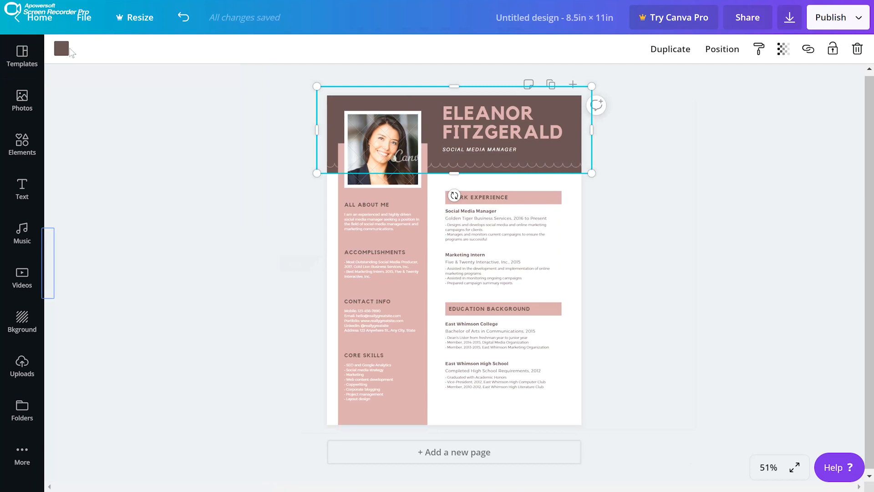
left_click(62, 49)
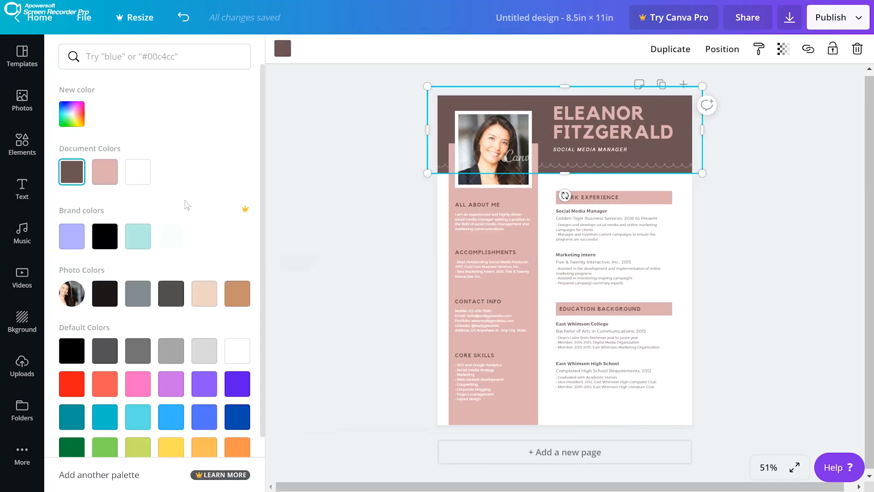
scroll(187, 205, "down", 1)
scroll(208, 210, "up", 1)
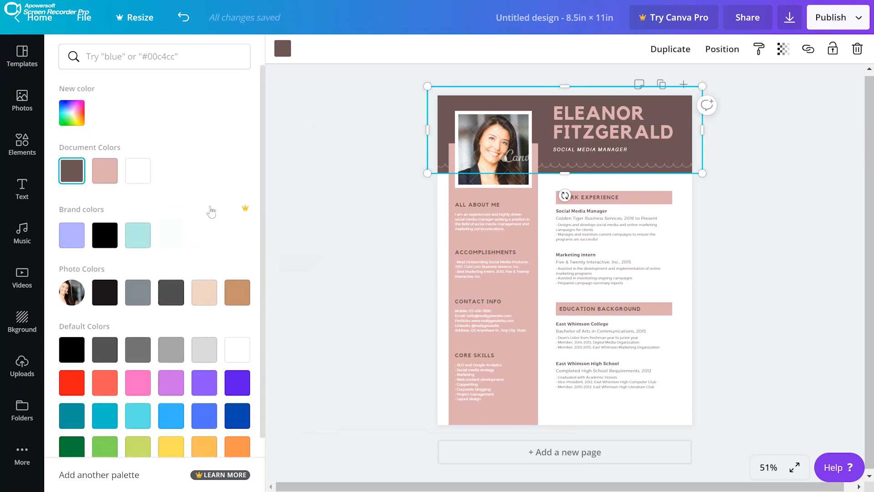
left_click(72, 113)
left_click_drag(101, 178, 106, 180)
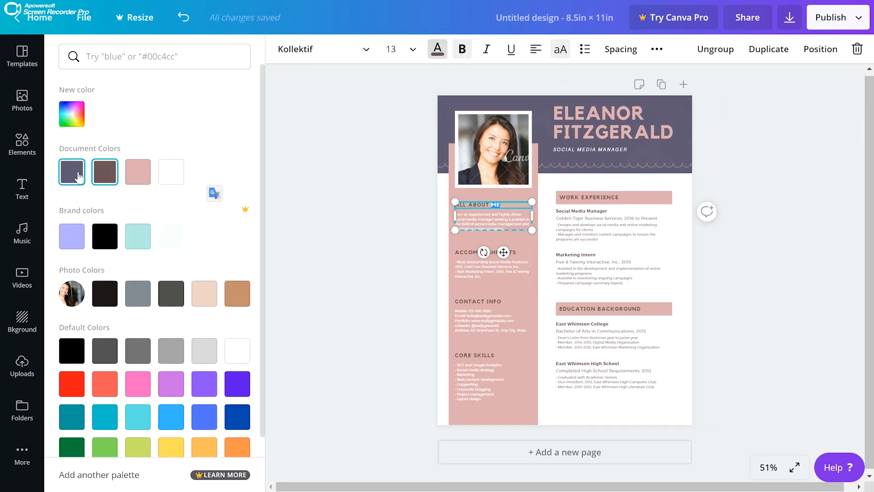
left_click(78, 173)
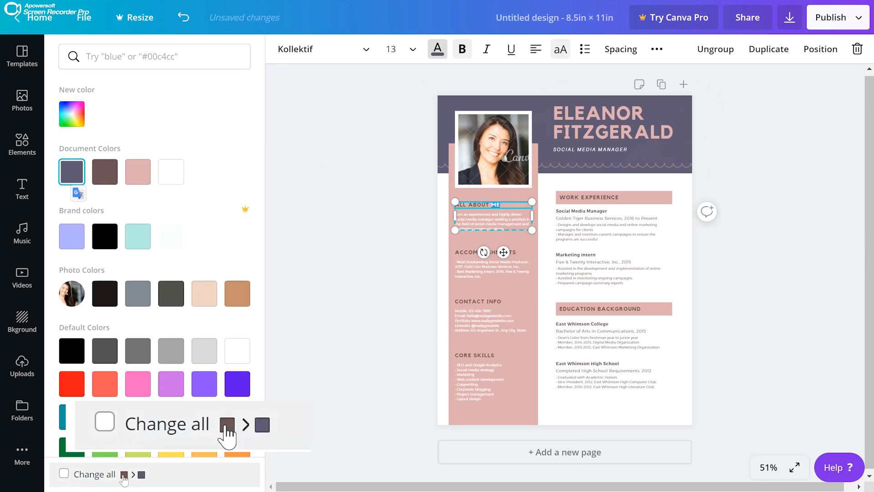
left_click(64, 473)
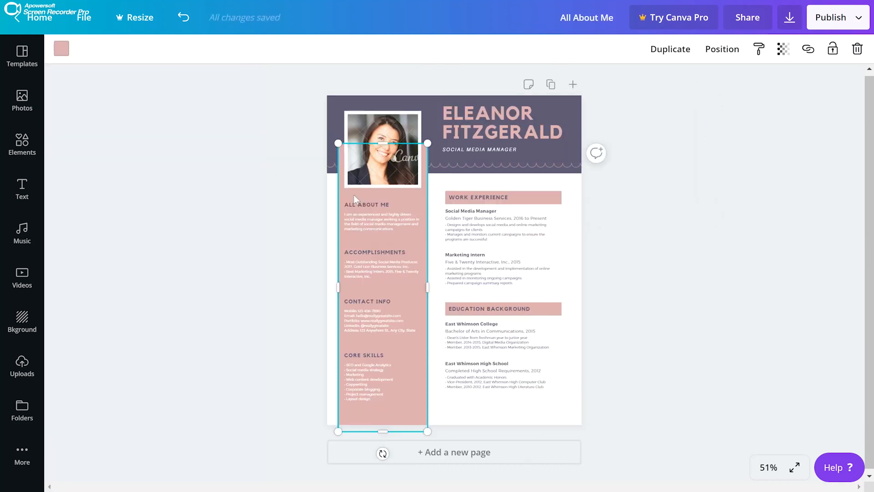
- Recolour the pink sidebar with the custom colour #efc8cf and change the matching pink heading bars too
left_click(282, 48)
left_click(72, 113)
mouse_move(103, 152)
left_mouse_down()
mouse_move(111, 149)
mouse_move(96, 147)
left_mouse_up()
left_click_drag(222, 221, 223, 222)
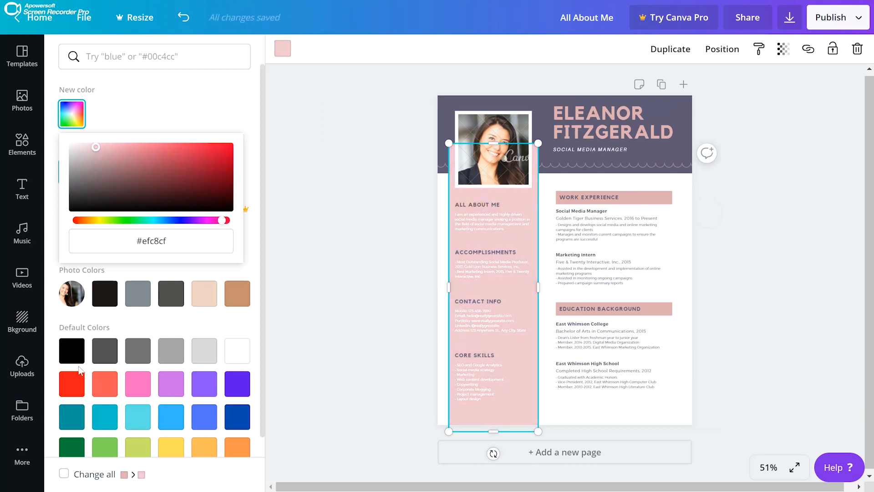
- Delete the portrait photo from its white frame in the header
left_click(503, 151)
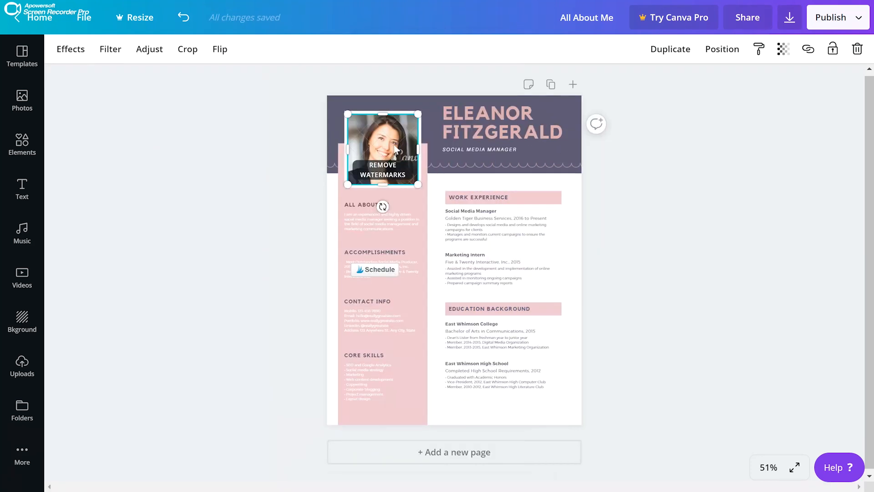
key("Delete")
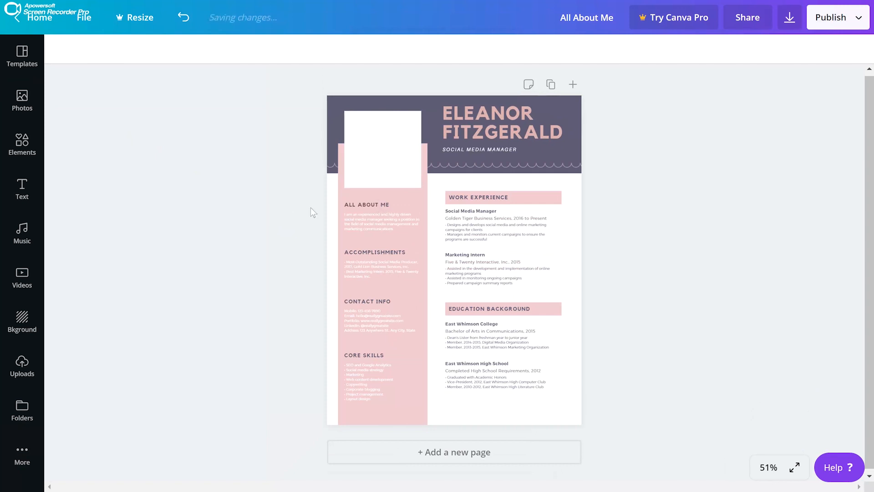
- Delete the All About Me text group from the sidebar and stretch the empty white photo frame downward into its space
left_click(367, 222)
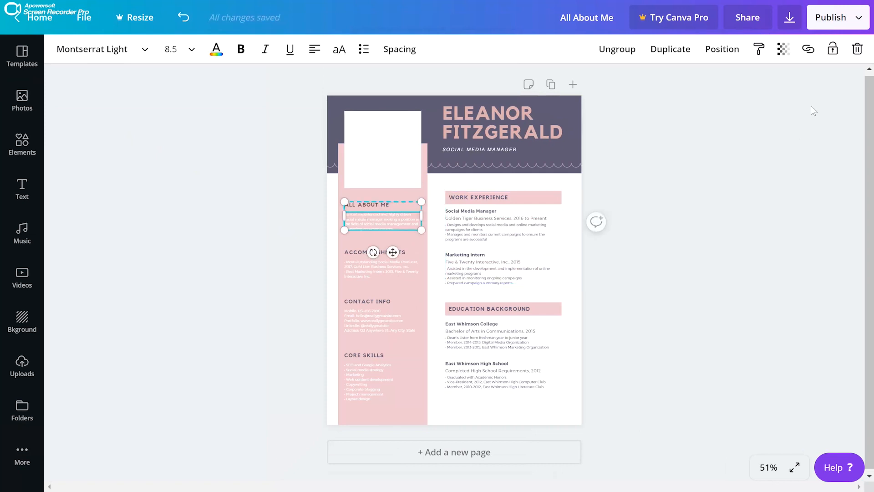
left_click(857, 50)
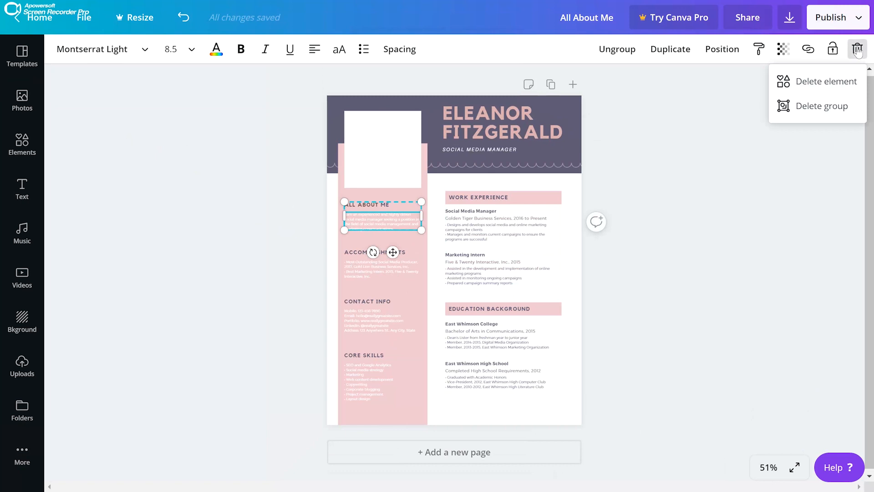
left_click(821, 94)
left_click(383, 182)
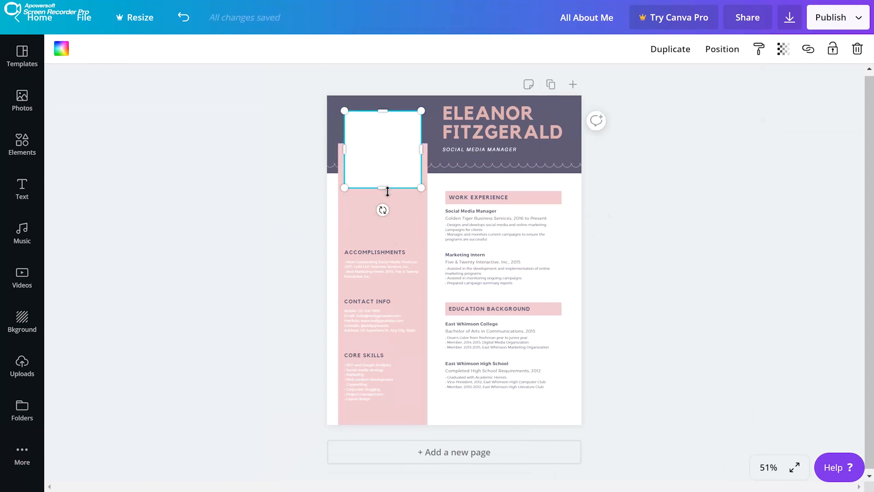
left_click_drag(385, 193, 385, 237)
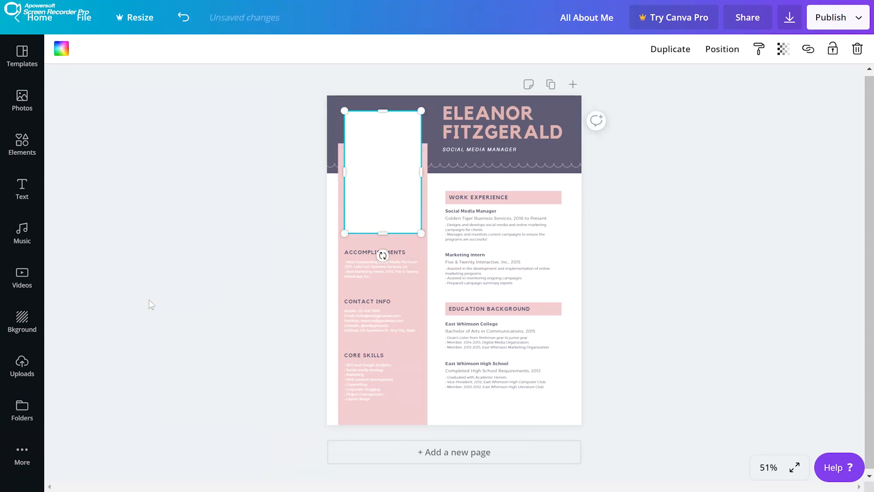
- Insert the uploaded photo of the pink scarf on a mannequin into the page
left_click(22, 367)
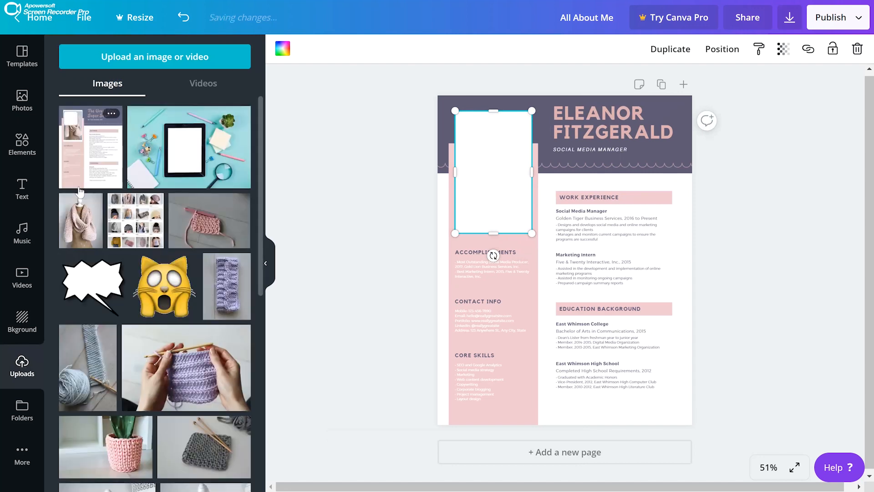
left_click(81, 232)
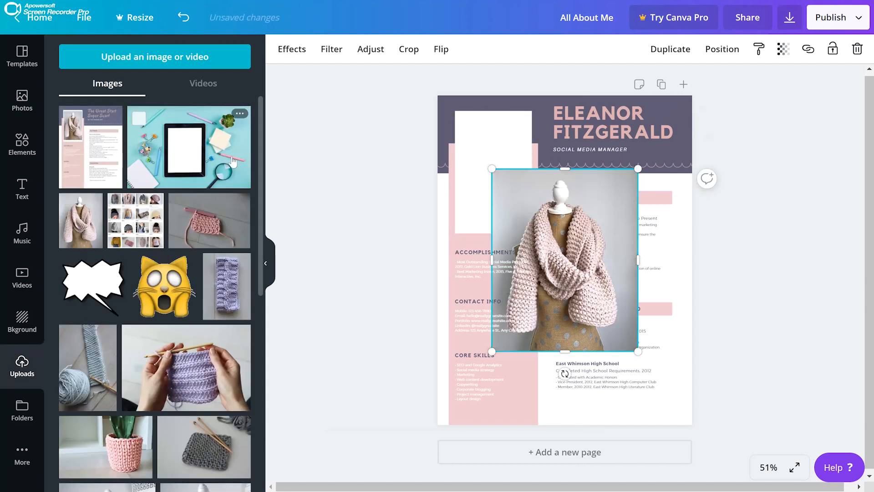
left_click(268, 261)
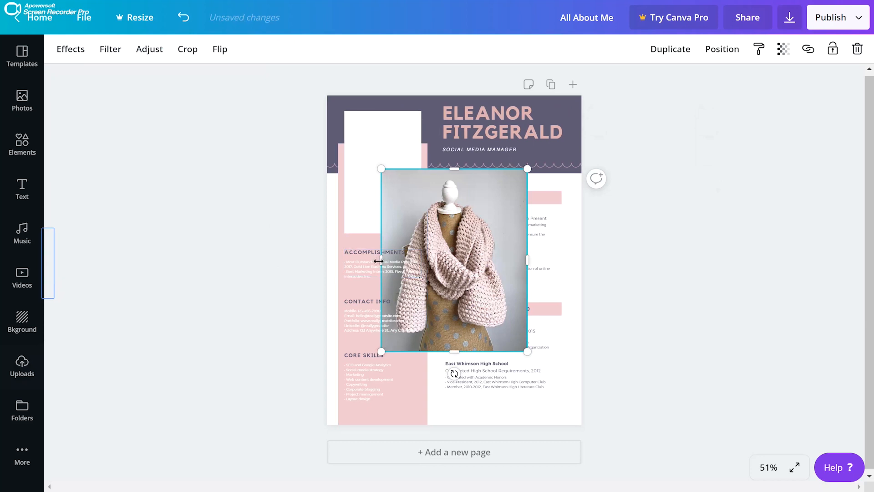
- Crop the edges of the scarf photo, then scale and centre it inside the white frame with an even border
left_click_drag(381, 260, 392, 259)
left_click_drag(525, 259, 504, 259)
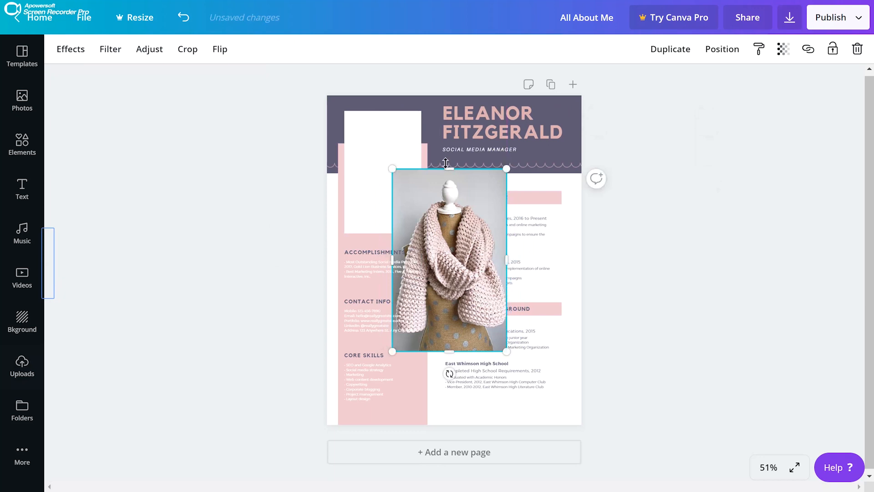
left_click_drag(450, 168, 454, 175)
left_click_drag(504, 349, 450, 268)
left_click_drag(423, 228, 383, 171)
left_click_drag(384, 212, 418, 225)
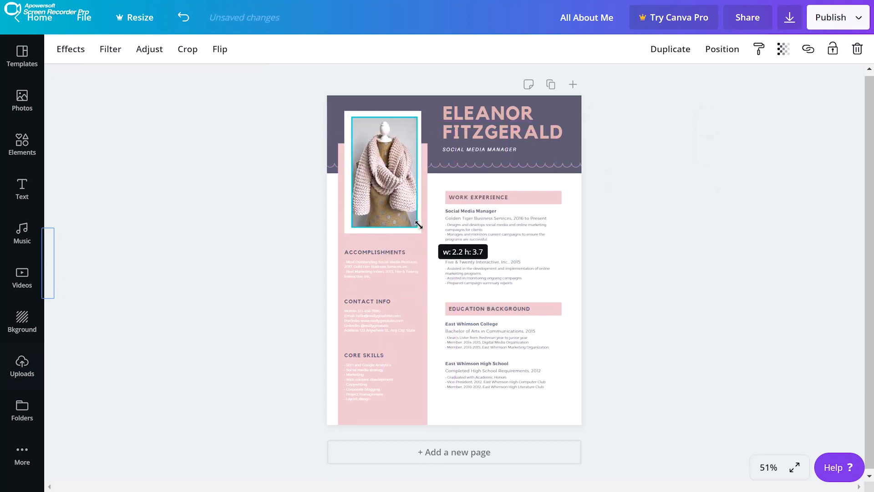
left_click_drag(389, 191, 388, 191)
left_click(672, 269)
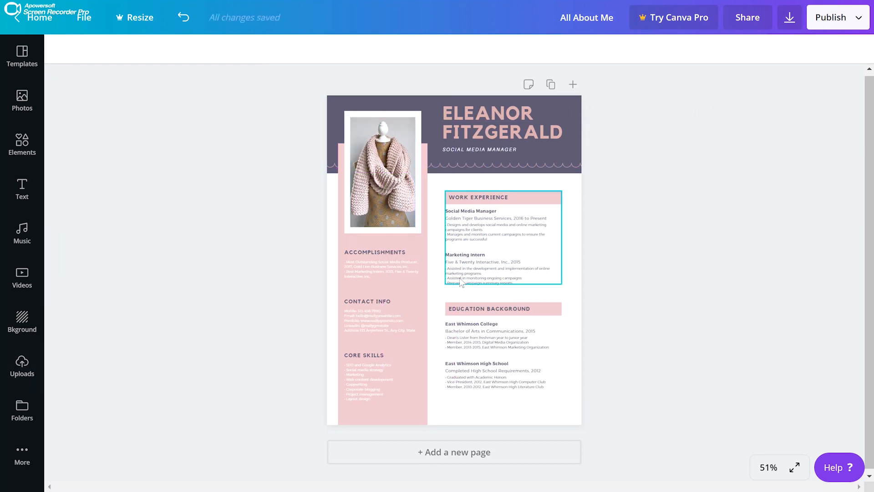
- Replace the name in the header with "The Great Start Super Scarf" and turn off its all-caps formatting
left_click(493, 124)
left_click(493, 124)
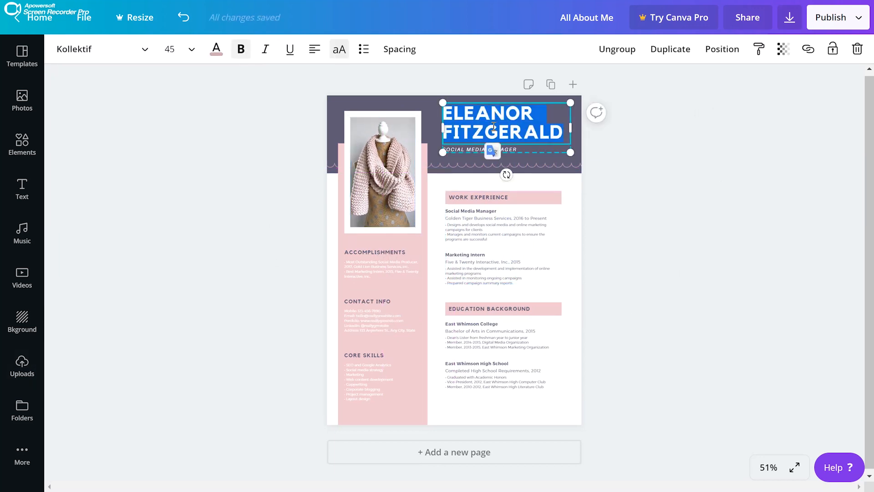
type("THE GR")
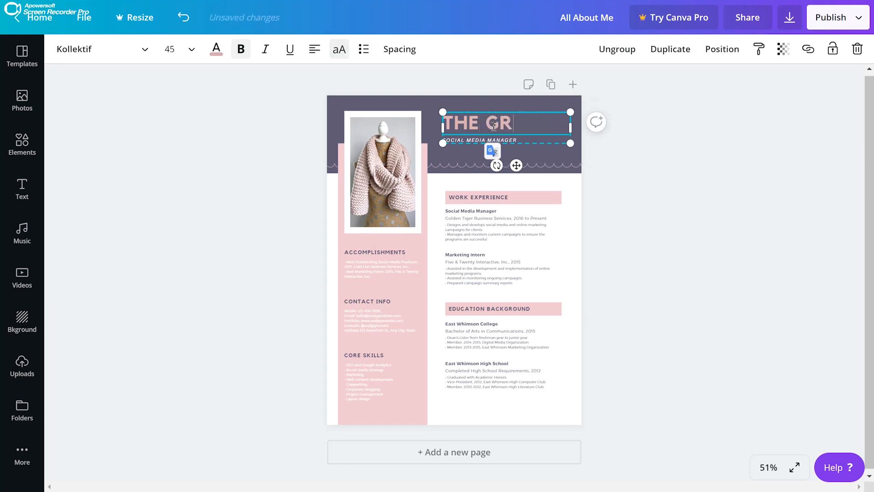
type("EAT START SU")
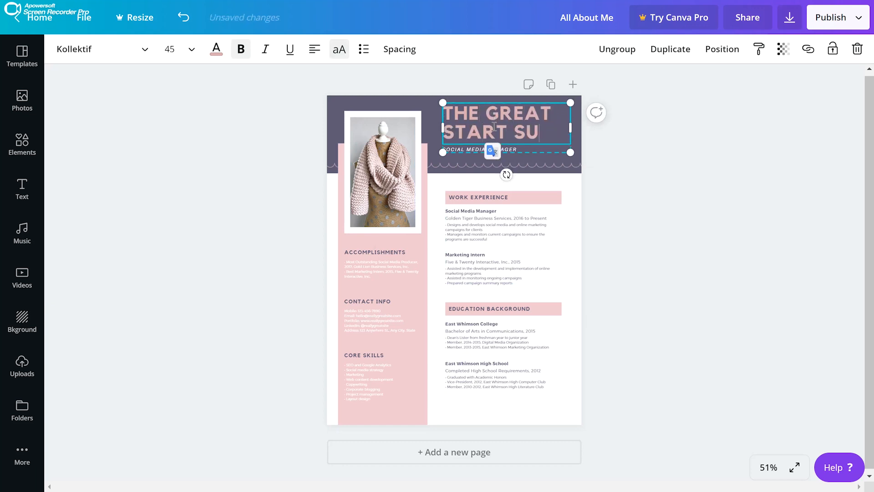
type("PER SCARF")
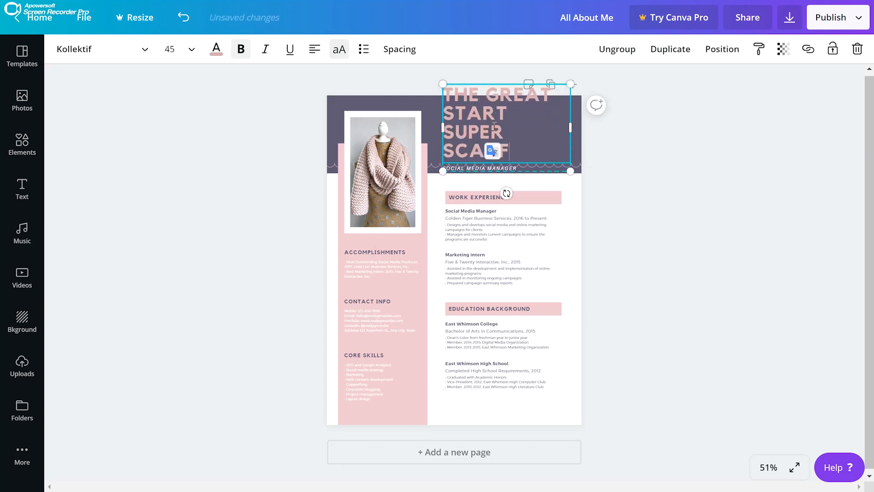
left_click(348, 54)
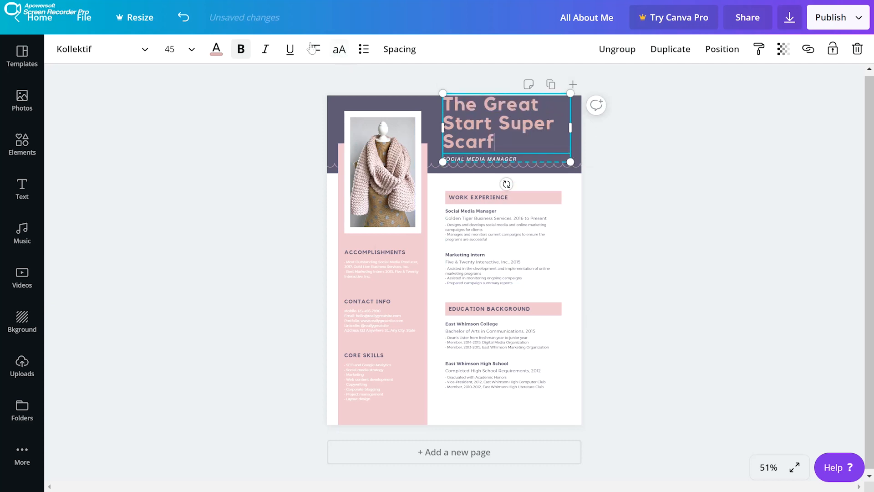
- Filter the title's font choices to the Handwriting style
left_click_drag(261, 334, 268, 457)
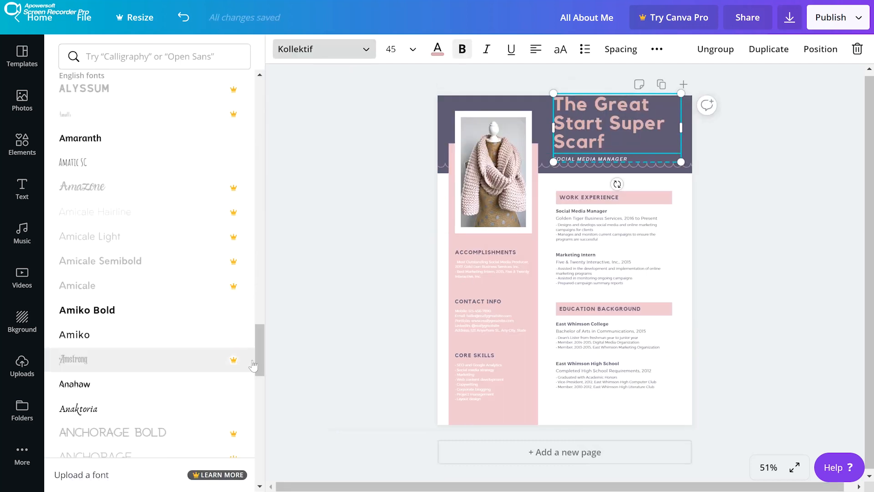
left_click(117, 58)
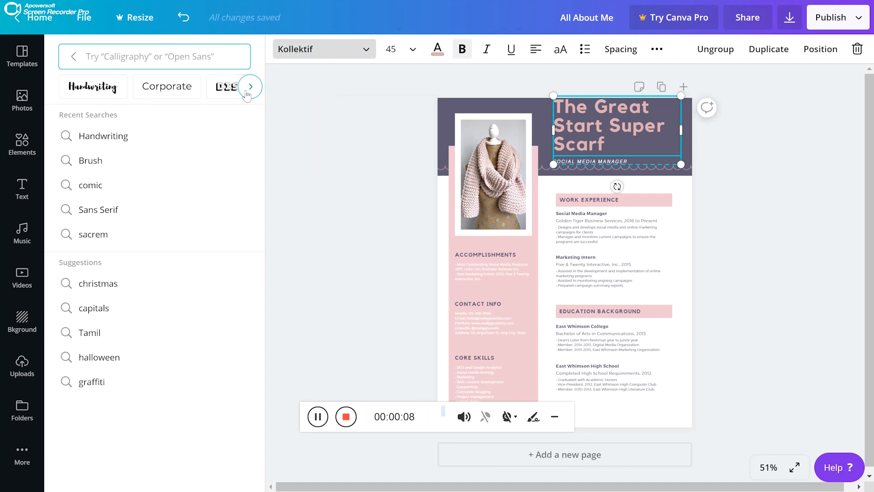
left_click(250, 86)
left_click(58, 86)
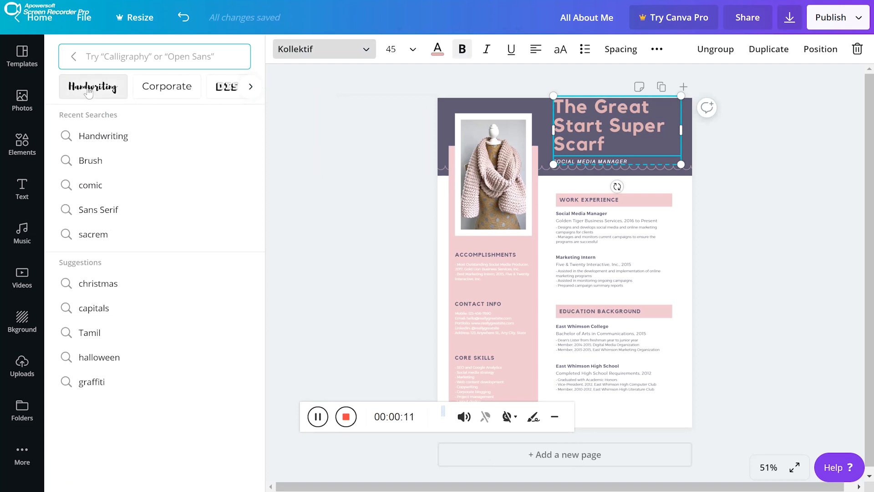
left_click(92, 86)
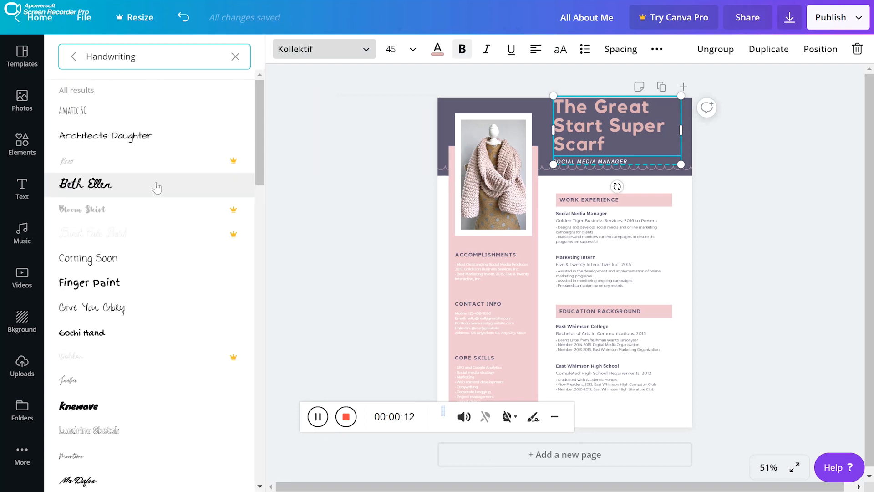
- Try Finger Paint, Coming Soon and Schoolbell on the title, and set its font to Oregano
scroll(155, 187, "down", 1)
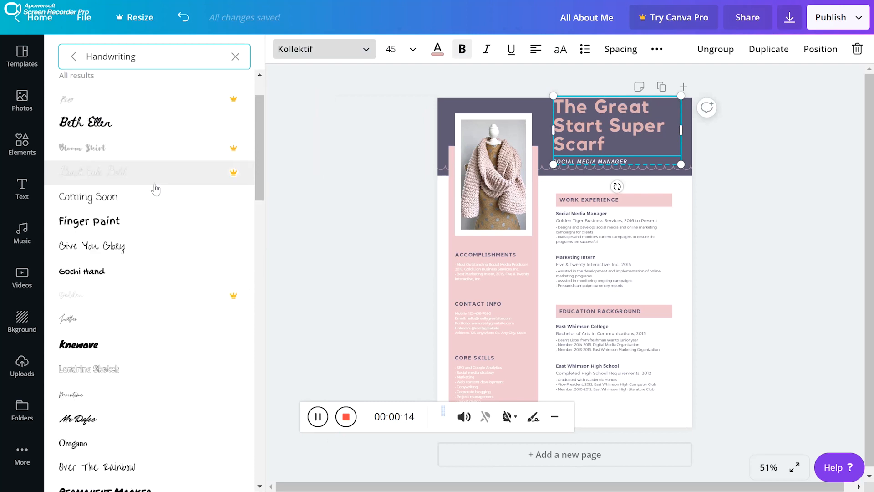
left_click(116, 224)
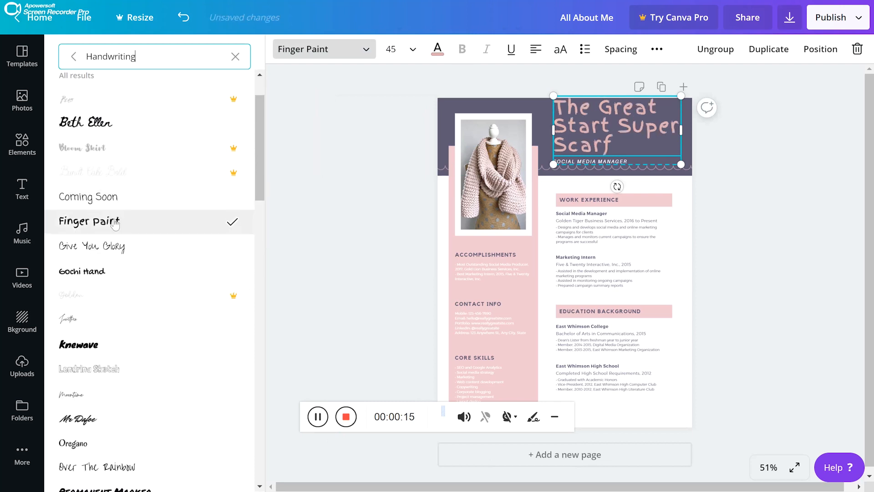
left_click(108, 197)
scroll(138, 204, "down", 3)
scroll(138, 206, "down", 1)
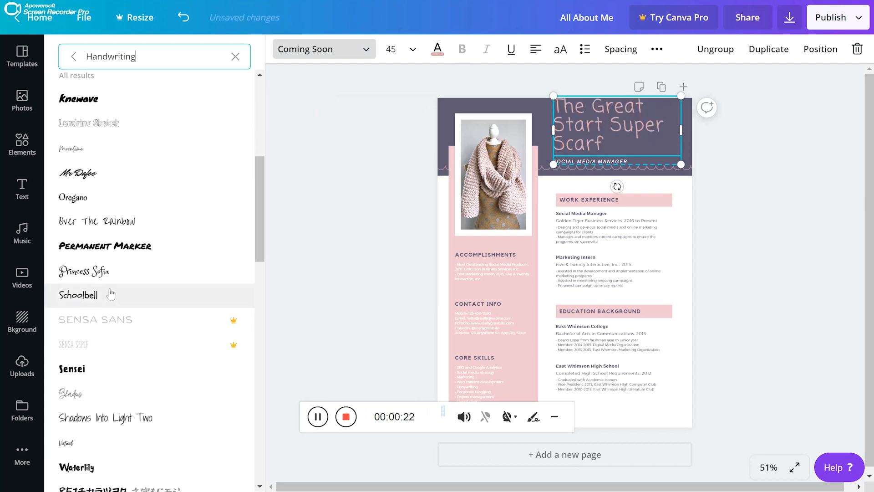
left_click(109, 296)
left_click(106, 204)
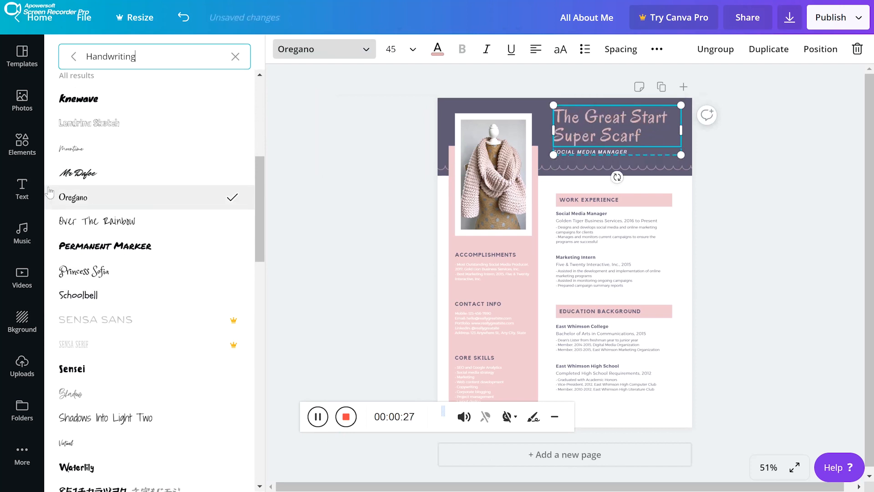
- Replace the subtitle below the title with "BY THE SNUGGLERY", without italics
left_click(363, 151)
double_click(477, 152)
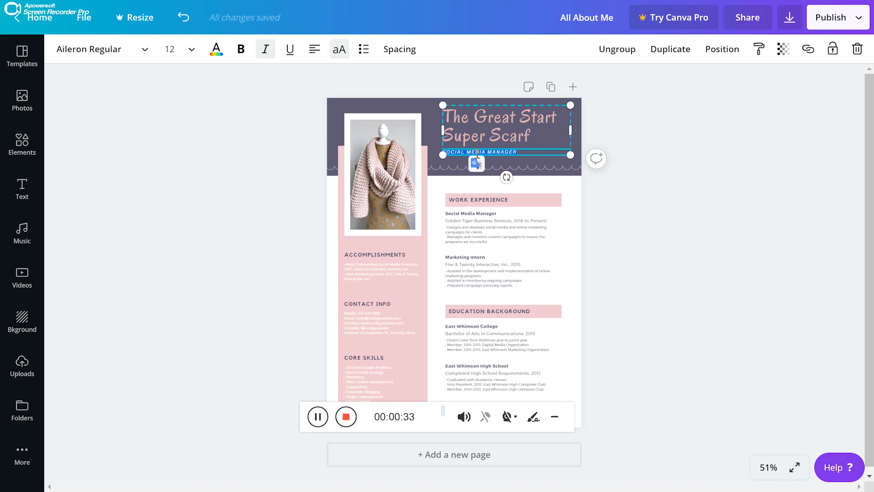
type("BY MIE SNUGGLERY")
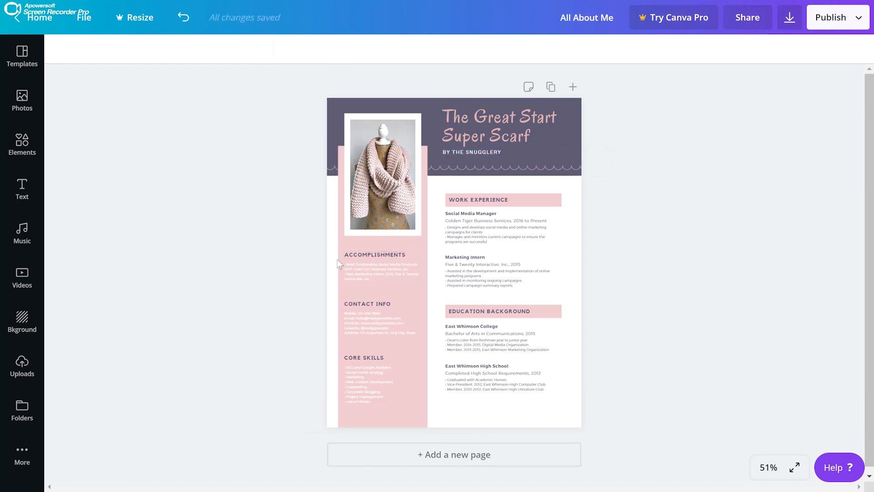
- Rename the sidebar headings Accomplishments, Contact Info and Core Skills to MATERIALS, SIZING and GAUGE
left_click(351, 255)
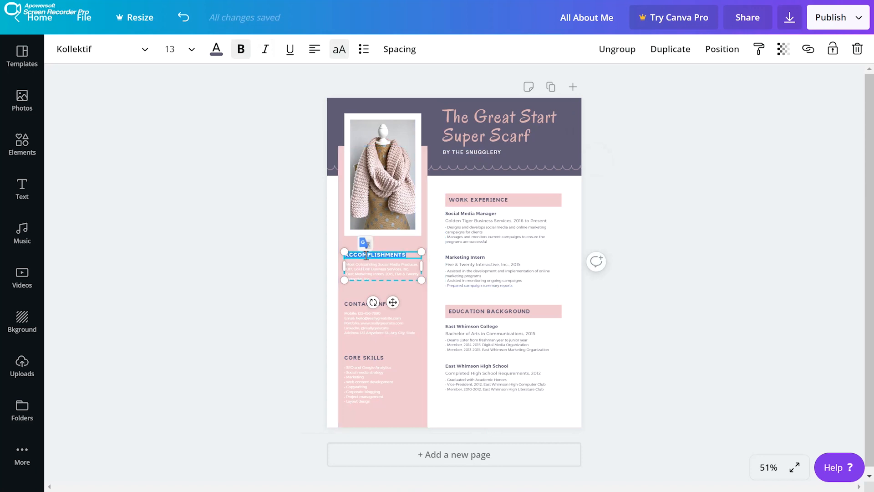
type("ATERIALS")
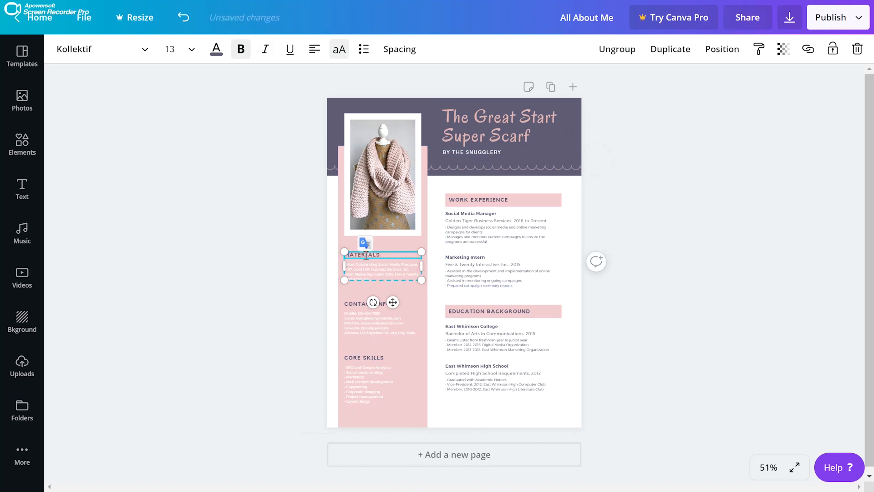
left_click(360, 304)
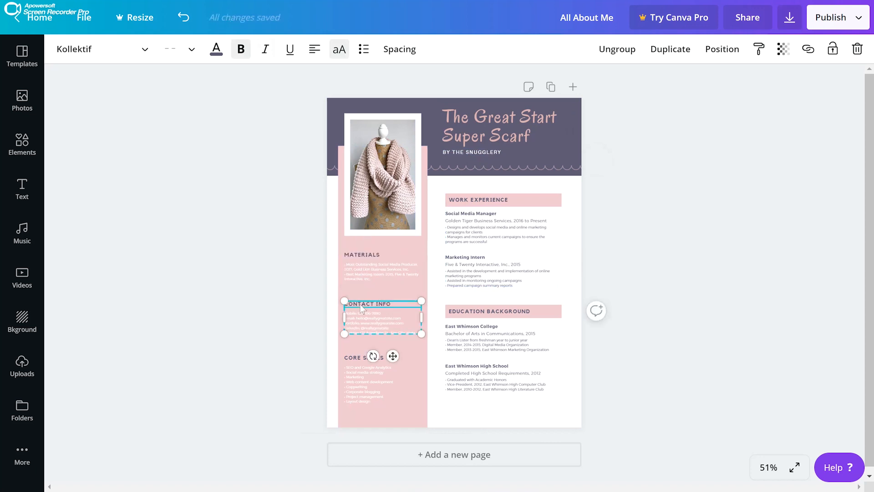
double_click(361, 304)
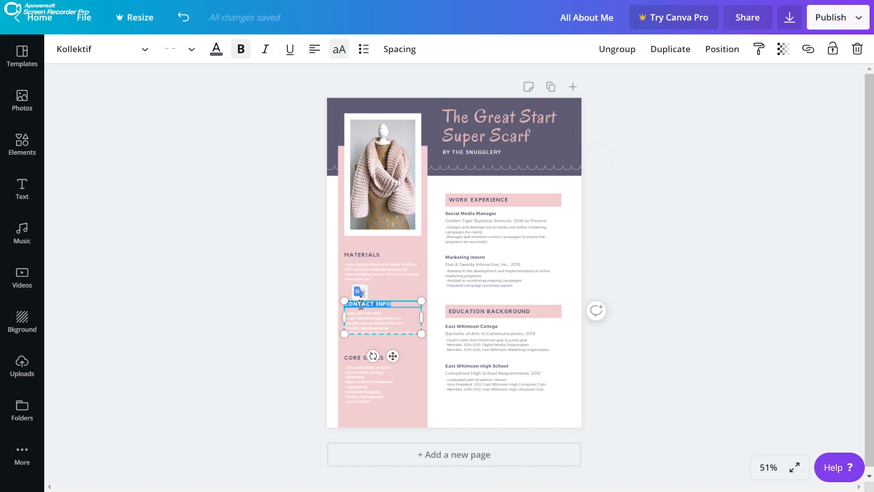
key("BackSpace")
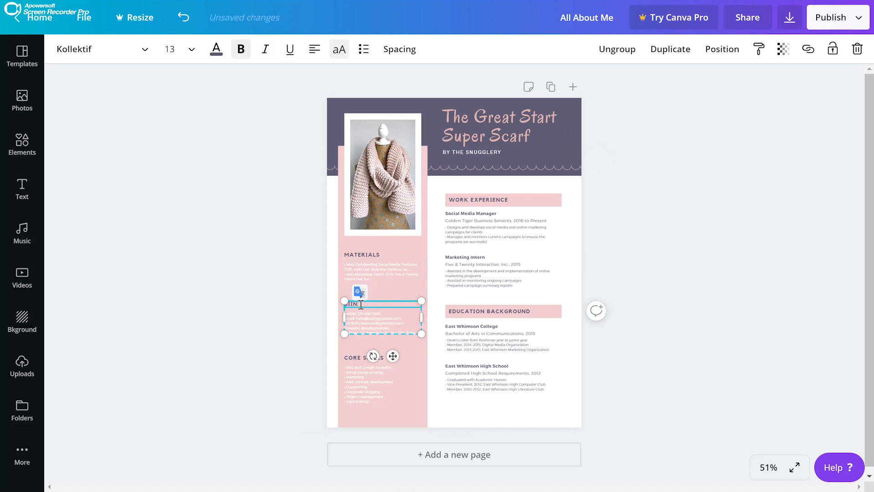
left_click(354, 358)
double_click(354, 356)
type("GAUGE")
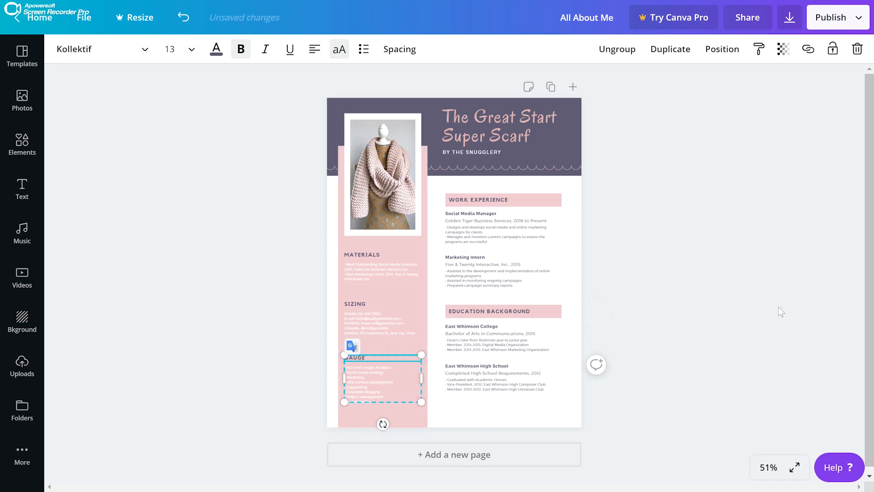
left_click(813, 305)
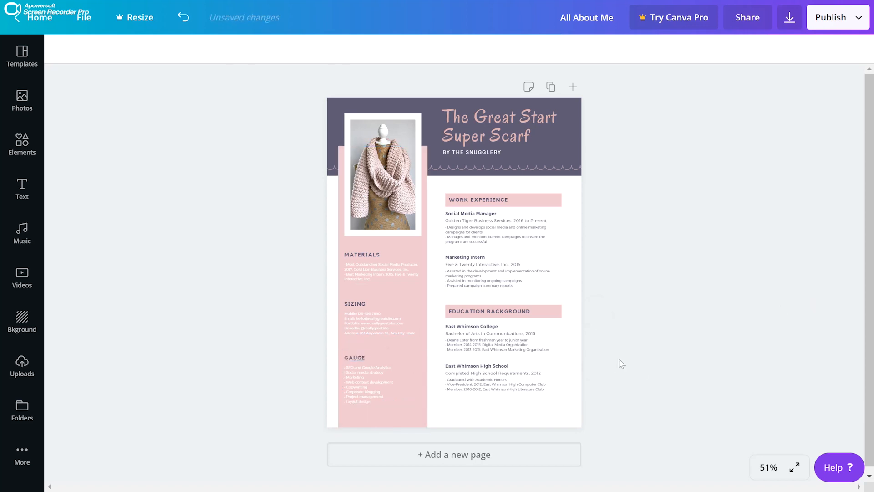
- Change the Work Experience heading in the main column to PATTERN
left_click(508, 199)
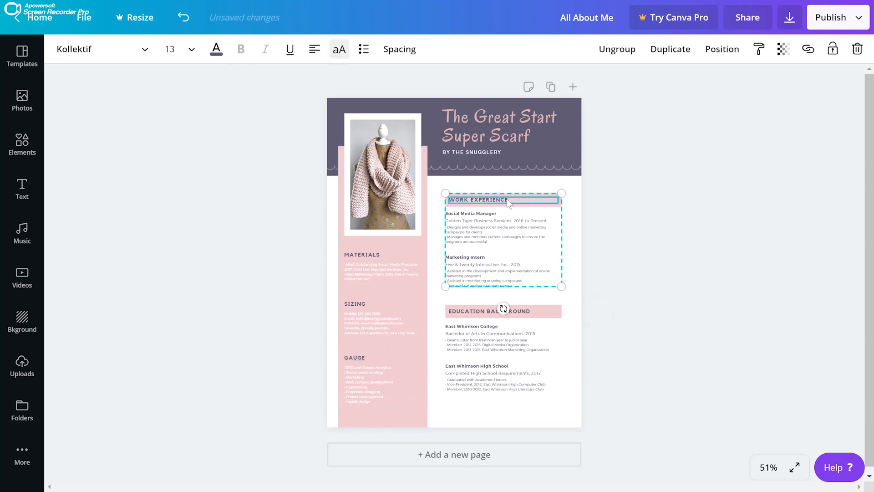
left_click(507, 200)
type("PA")
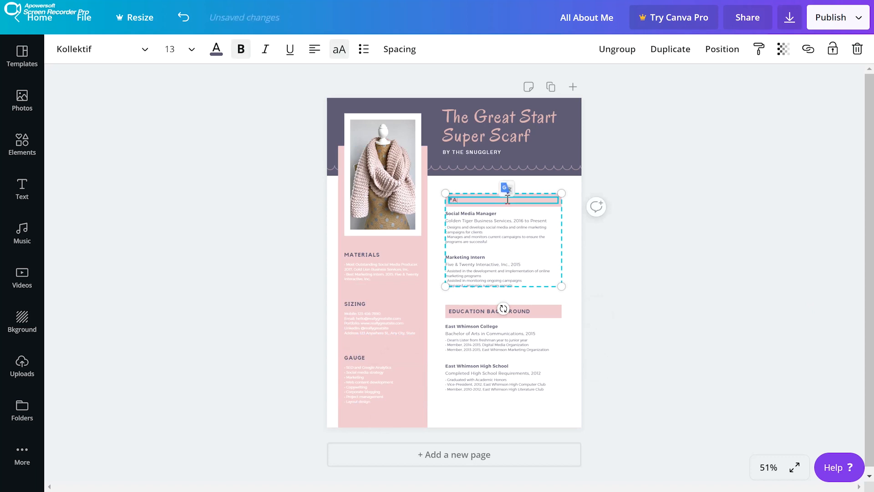
type("TTERN")
- Replace the Social Media Manager subheading under PATTERN with "Cast on 20 sts" and move the whole section slightly down
left_click(485, 213)
double_click(485, 213)
triple_click(485, 213)
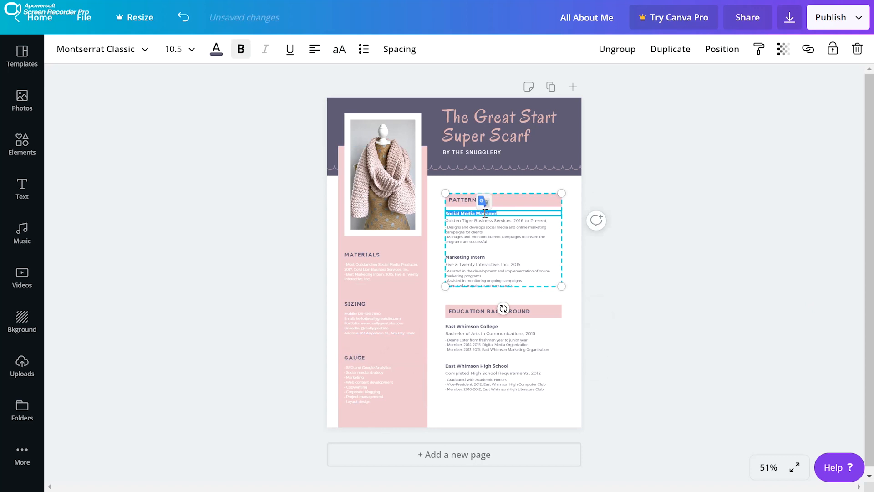
type("Cast on 20 sts")
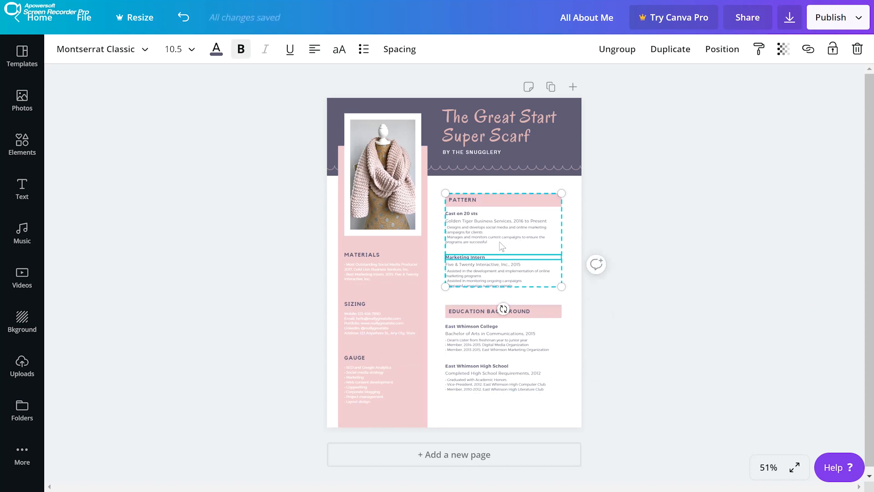
left_click(578, 240)
left_click(509, 237)
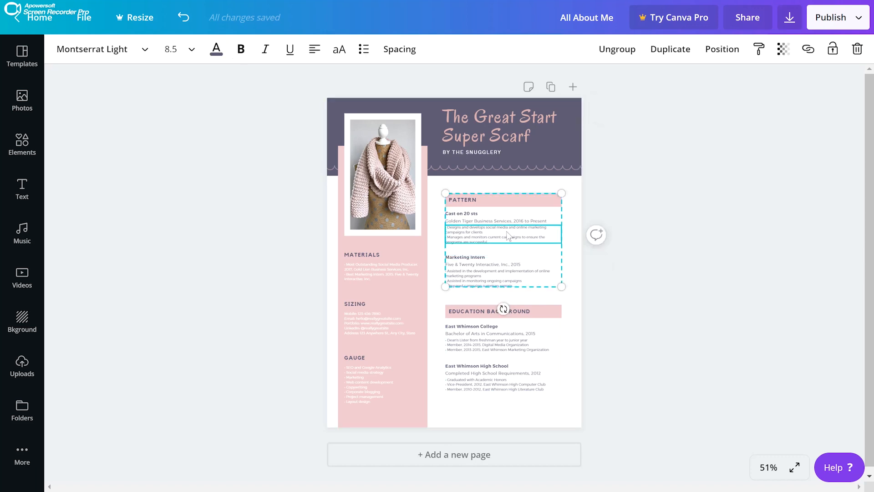
left_click_drag(509, 215, 531, 208)
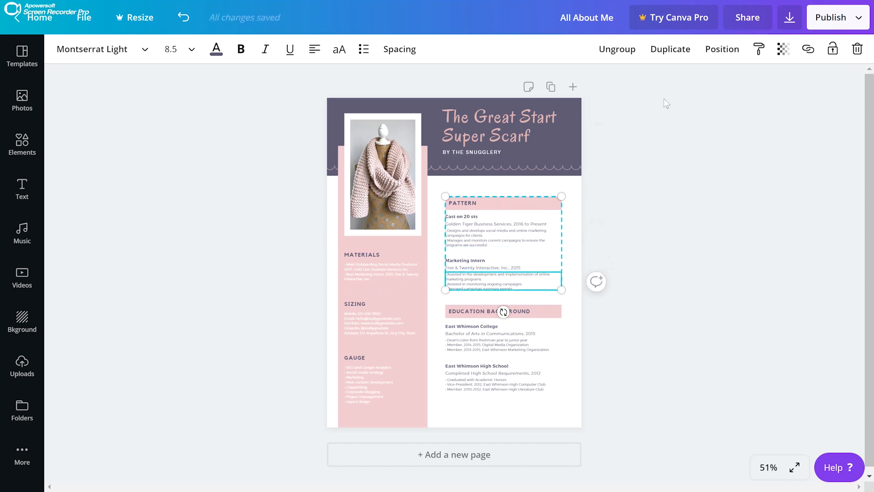
- Ungroup the PATTERN section and delete the Marketing Intern subheading, its company line and its description
left_click(623, 56)
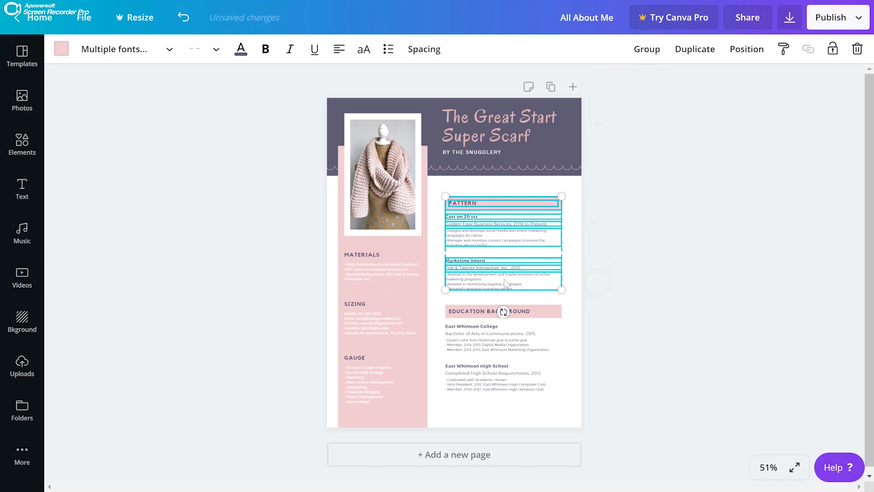
left_click(503, 261)
key("Delete")
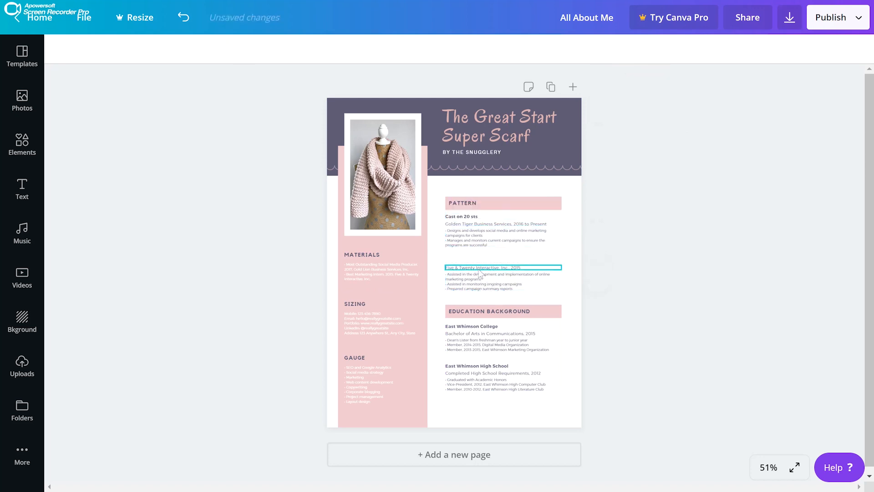
left_click(504, 268)
key("Delete")
left_click(520, 285)
key("Delete")
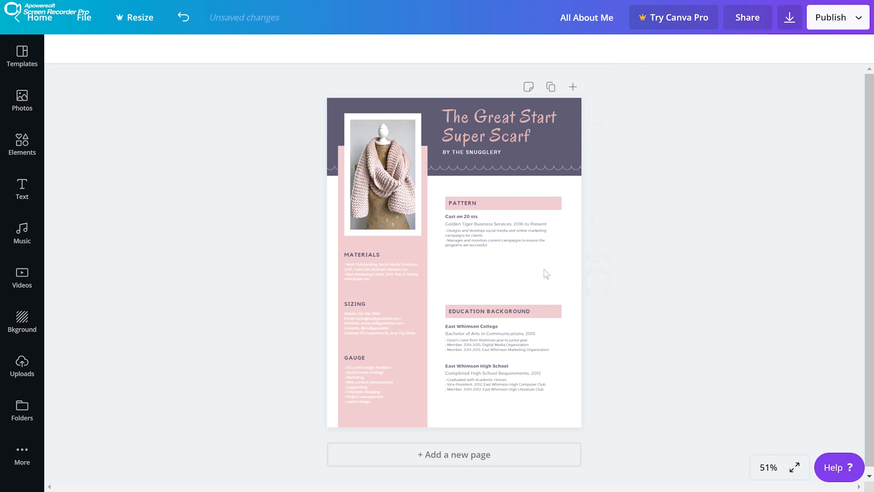
- Group the remaining PATTERN elements and move the group slightly down
left_click_drag(524, 264, 447, 196)
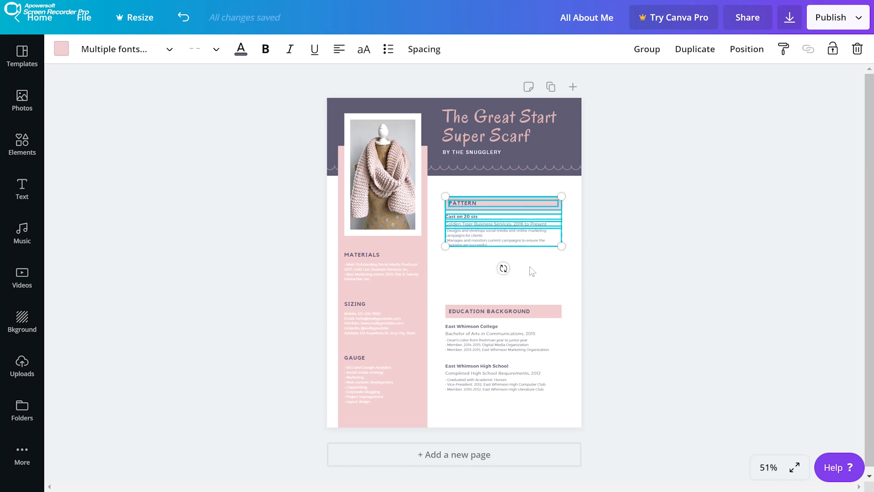
left_click(649, 50)
mouse_move(496, 228)
left_mouse_down()
mouse_move(516, 228)
mouse_move(492, 222)
mouse_move(505, 222)
mouse_move(495, 230)
left_mouse_up()
left_click(666, 290)
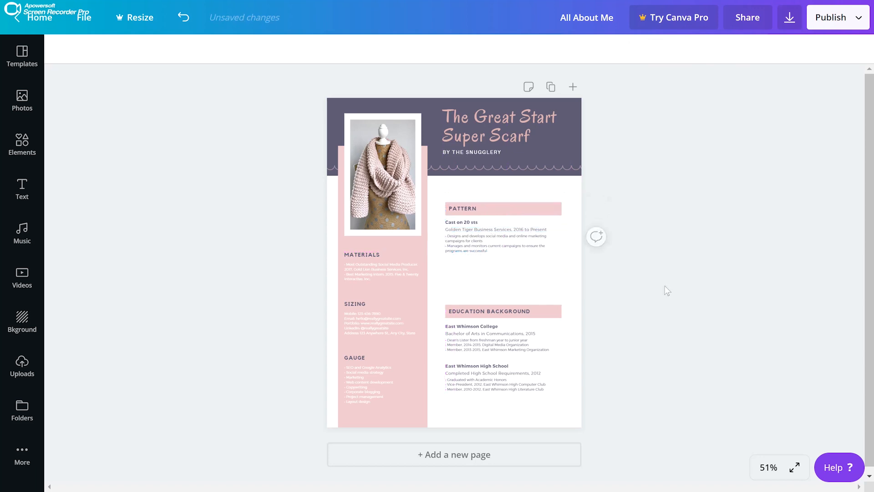
- Rename the Education Background heading to FINISHING and its two subheadings to "Bind off" and "Optional"
left_click(511, 312)
double_click(511, 311)
type("FINISHING")
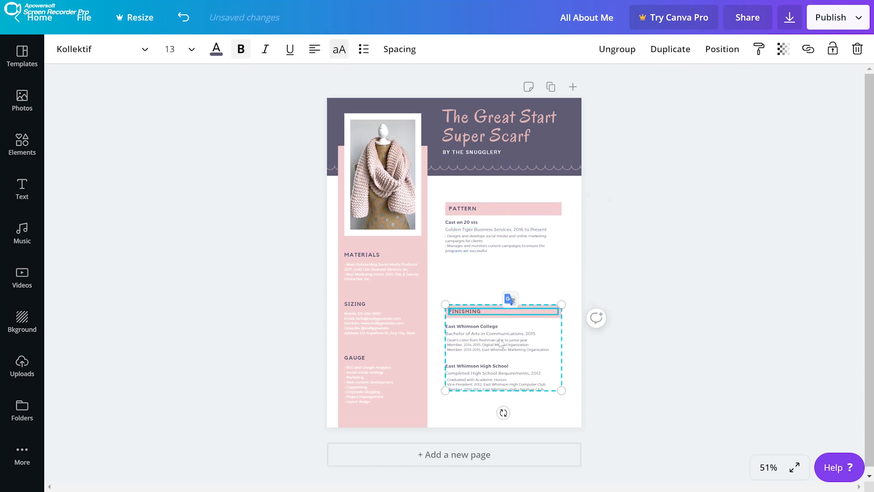
triple_click(501, 326)
type("Bind off")
triple_click(502, 366)
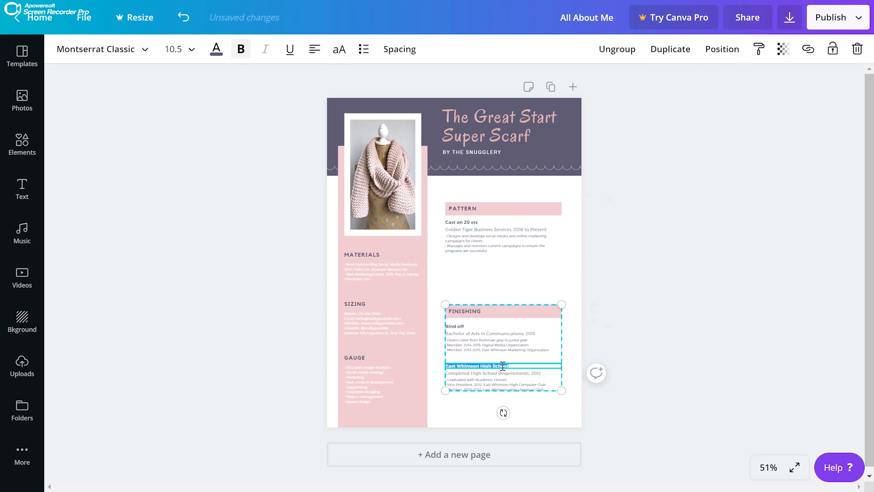
key("BackSpace")
type("Optional")
left_click(728, 339)
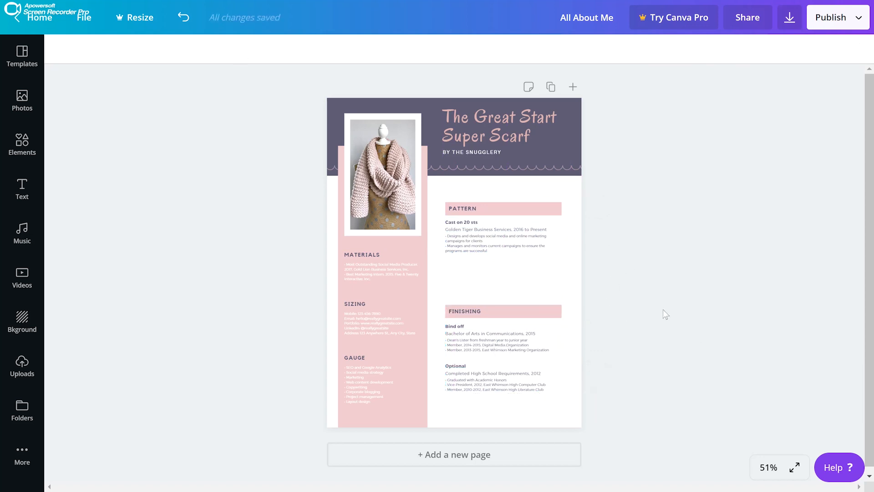
- Replace the MATERIALS text with the yarn and needle details: 260 yards (240 meters) of size 6 super bulky yarn and a 9mm needle
left_click(391, 264)
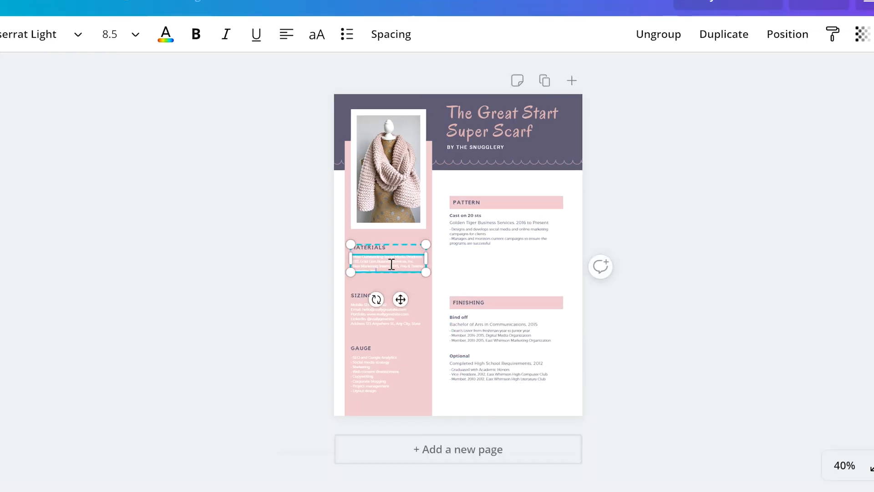
triple_click(391, 264)
key("ctrl+a")
type("Yarn: 260 yards (240 meters) of a size 6 super bulky weight yarn like Lion Brand Thick & Quick Bonus Bundle Needle: 9mm US 13 circular or straight long enough to accommodate 20 sts")
- Fill GAUGE with '10sts by 14 rows on a 4x4" (10x10cm) swatch in stockinette' and SIZING with 'Finished scarf measures 6 ft (2m) long and 11in (30cm) wide'
left_click(388, 380)
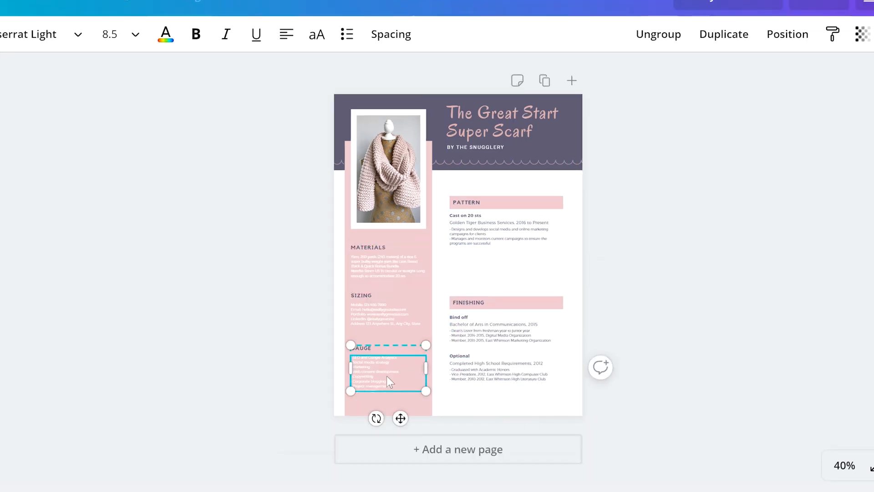
key("ctrl+a")
type("10sts by 14 rows on a 4x4\" (10x10cm) swatch in stockinette")
left_click(387, 310)
key("ctrl+a")
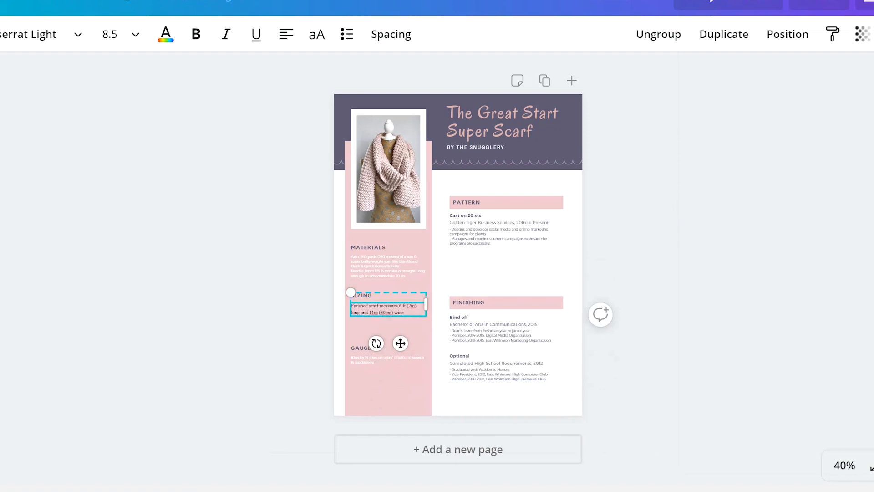
type("Finished scarf measures 6 ft (2m) long and 11in (30cm) wide")
- Replace the description under PATTERN with the knitting instructions starting "Insert your right needle from front to back (knitwise)"
key("alt+Tab")
left_click(510, 239)
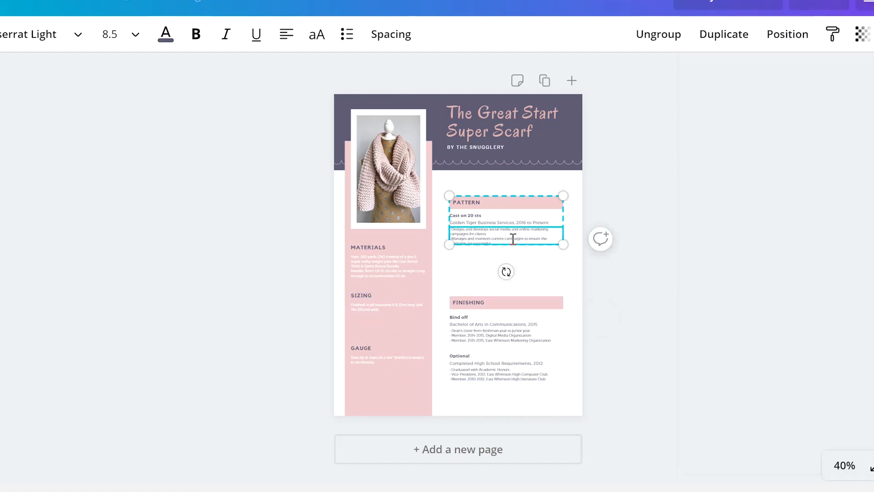
left_click_drag(496, 242, 450, 229)
type("Insert your right needle from front to back (knitwise) into the first stitch on your left needle. Wrap the yarn around your right needle counterclockwise. Pull the wrap through the first stitch on your left needle. Then, let the first stitch fall off the left needle. You've just knit the first stitch and transferred it onto your right needle. Knit all stitches** this way every row until your piece is 6 feet (2 meters) long or as long as you want it to be. This will be about 300 rows. It can be easier to count the horizontal ridges in garter stitch rather than individual rows. If you count ridges it will be about 150 ridges.")
- Replace the description under Bind off with the instructions starting "Bind off by knitting the first two stitches of your final row"
left_click(507, 364)
key("alt+Tab")
left_click(505, 341)
triple_click(504, 339)
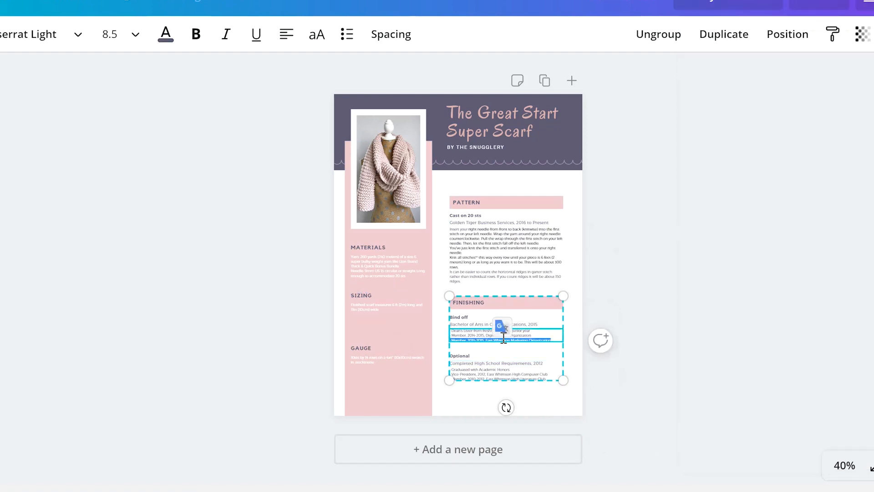
key("ctrl+a")
type("Bind off by knitting the first two stitches of your final row, then pass the first stitch over the 2nd stitch and off your right needle. Knit the next stitch, and pass the 2nd stitch over it and off the right needle. Repeat until all stitches are bound off. Then weave in your ends.")
- Replace the description under Optional with the selvedge tip starting "Consider slipping the first stitch of each row purlwise"
key("alt+Tab")
left_click(497, 385)
key("ctrl+a")
type("Consider slipping the first stitch of each row purlwise for a selvedge. If none of that means anything to you, search \"knit selvedge\". It's easier than it sounds!")
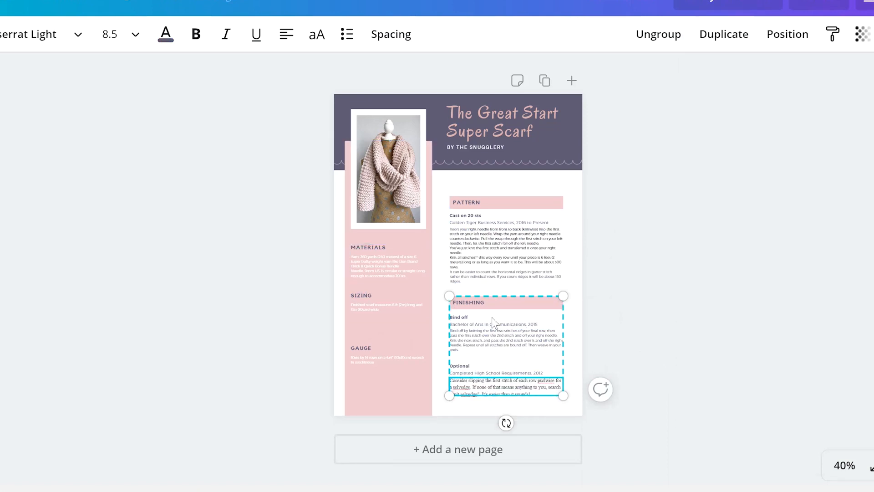
- Clear the leftover resume lines below the Optional, Bind off and Cast on 20 sts subheadings
double_click(491, 373)
key("BackSpace")
double_click(483, 325)
key("BackSpace")
double_click(485, 222)
key("BackSpace")
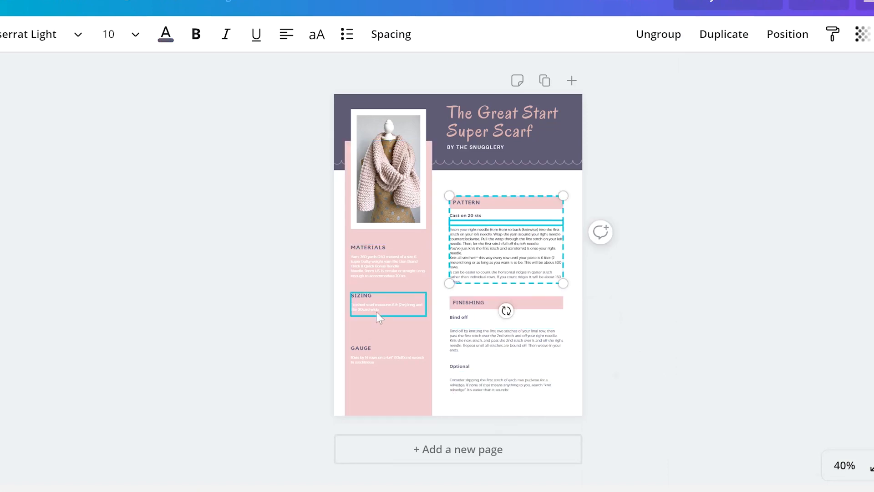
- Set the font size of the MATERIALS, SIZING and GAUGE body text to 10
left_click(373, 270)
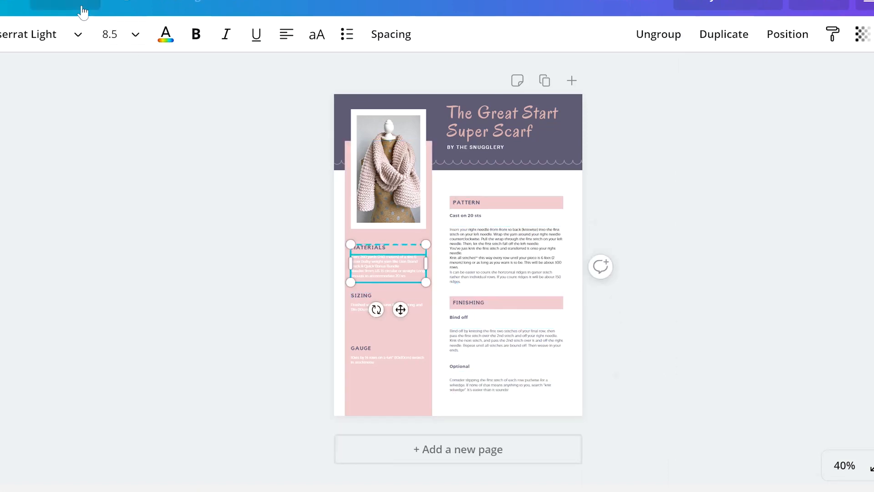
left_click(110, 34)
left_click(114, 135)
left_click(359, 307)
left_click(110, 34)
left_click(114, 135)
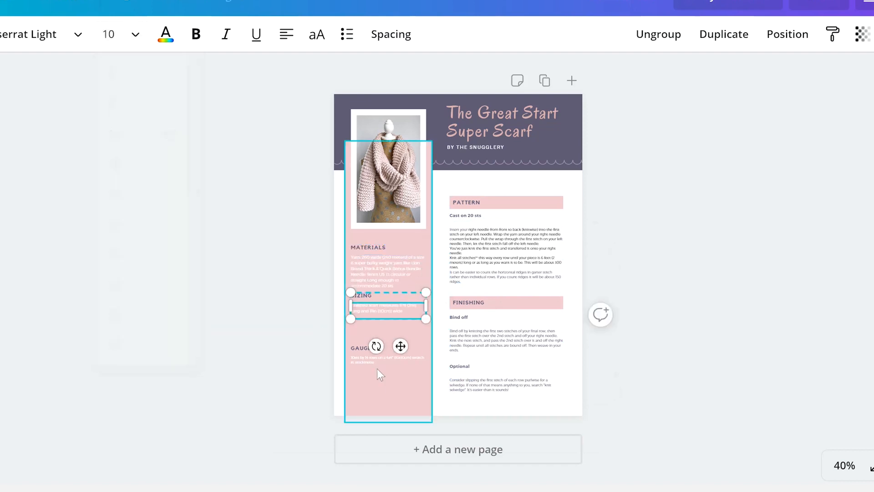
left_click(378, 358)
left_click(110, 34)
left_click(114, 135)
- Set the font size of the body text in the FINISHING and PATTERN sections to 10
left_click(519, 348)
left_click(110, 34)
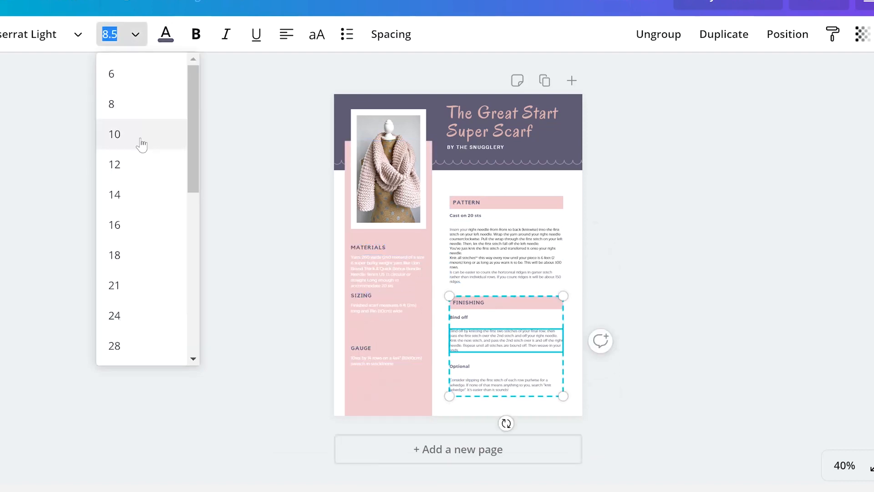
left_click(114, 134)
left_click(109, 34)
left_click(114, 135)
left_click(498, 257)
left_click(109, 34)
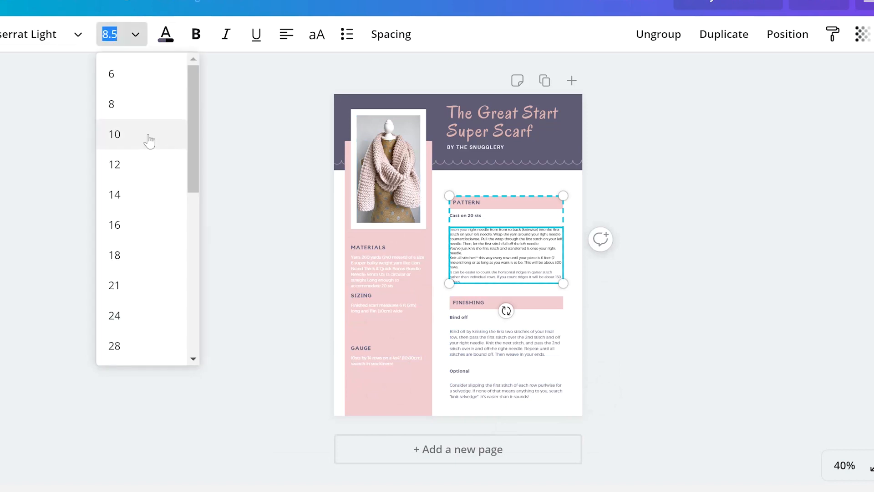
left_click(114, 134)
- Recolour the PATTERN instructions with the dark slate document colour
double_click(498, 257)
left_click(166, 34)
left_click(27, 181)
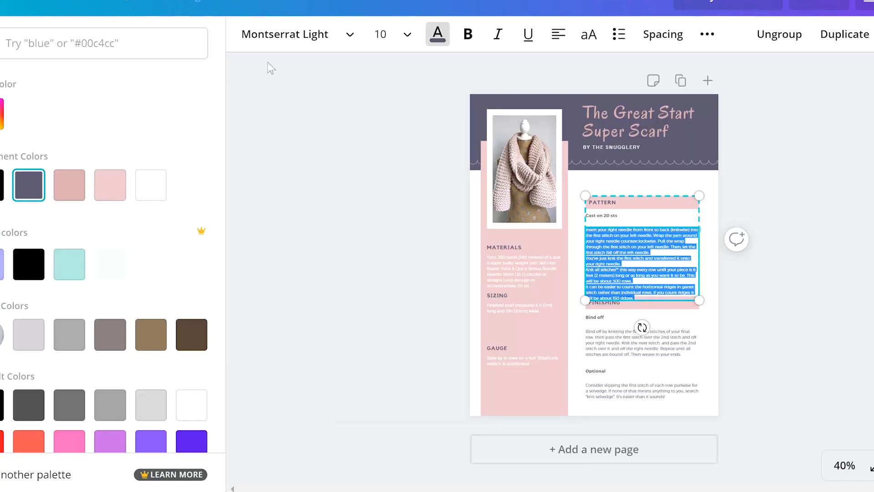
left_click(439, 35)
left_click(782, 384)
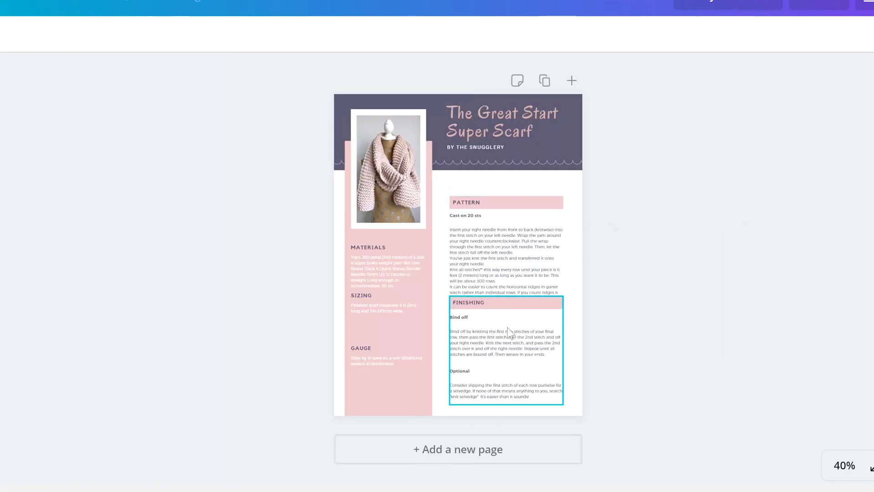
- Move the PATTERN and FINISHING sections up to clear their overlap, and shift the SIZING section slightly down
left_click_drag(514, 331, 514, 335)
mouse_move(504, 257)
left_mouse_down()
mouse_move(502, 241)
mouse_move(505, 249)
left_mouse_up()
left_click_drag(520, 369, 524, 363)
left_click(702, 367)
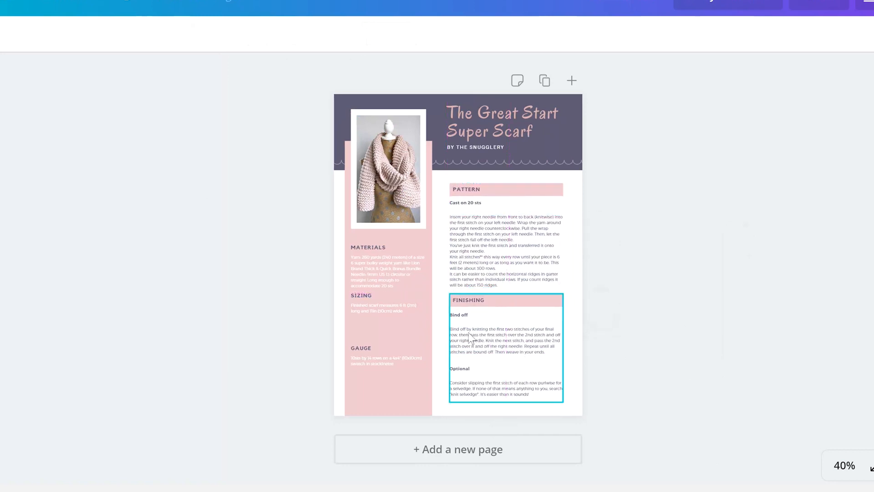
left_click_drag(382, 308, 382, 317)
left_click(739, 335)
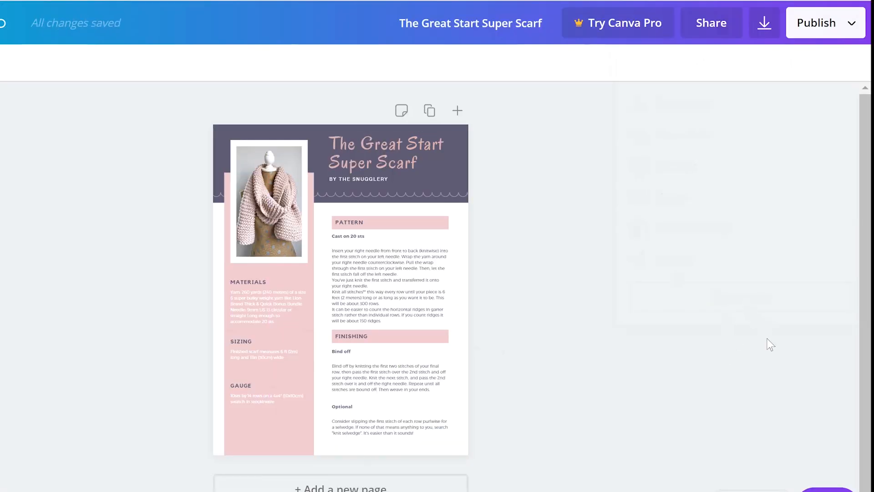
- Download the finished design as a PDF Print file without crop marks and bleed
left_click(817, 30)
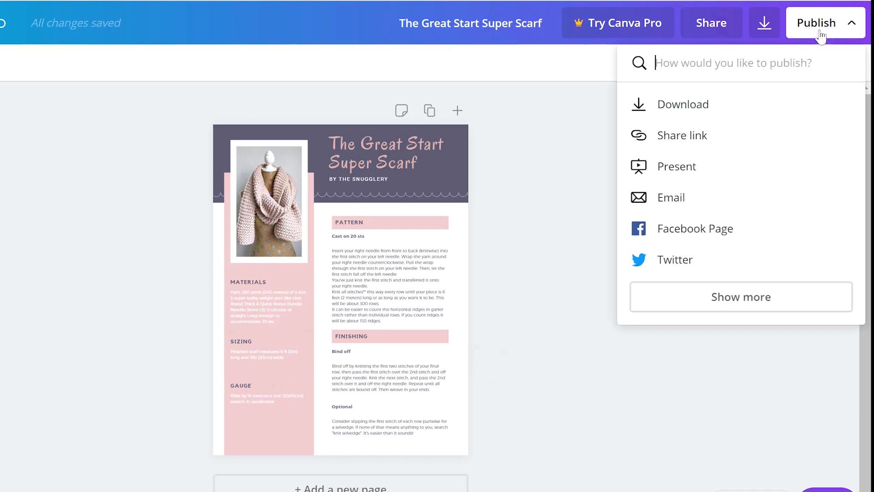
left_click(704, 116)
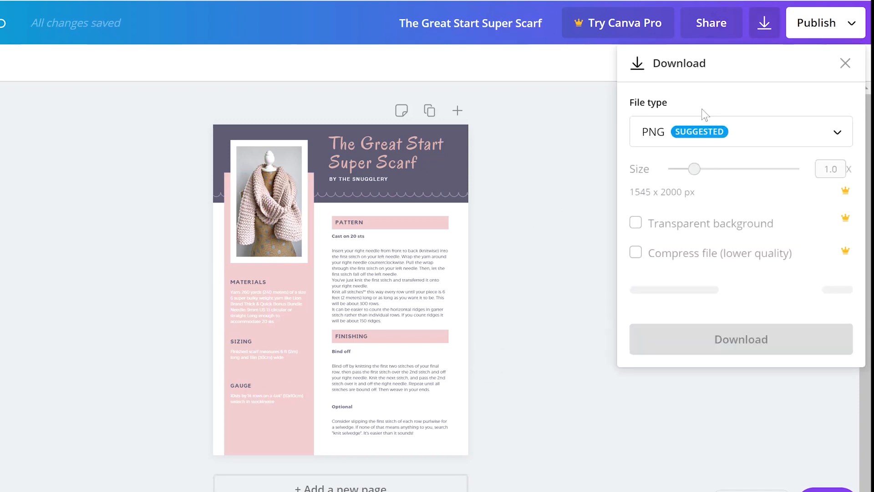
left_click(740, 143)
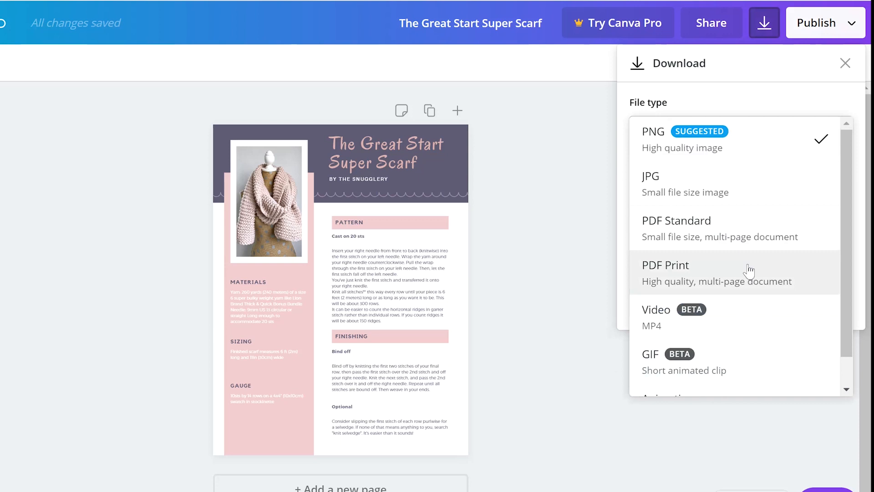
left_click(799, 278)
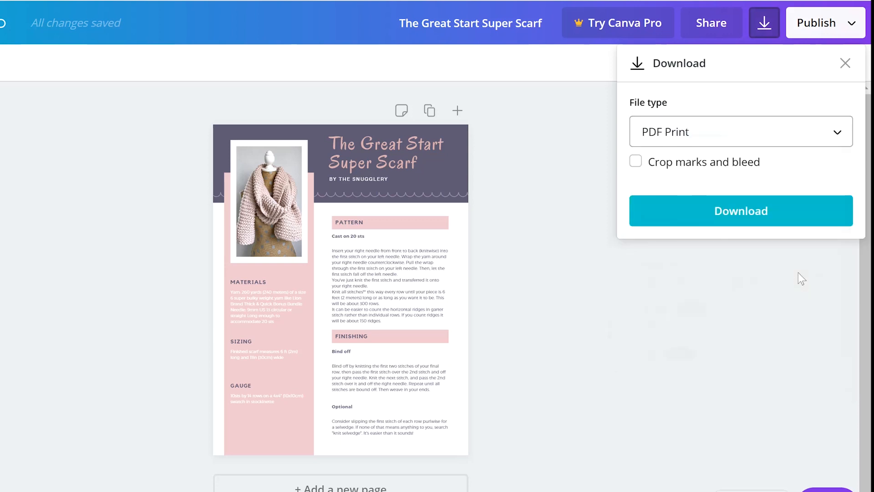
left_click(736, 212)
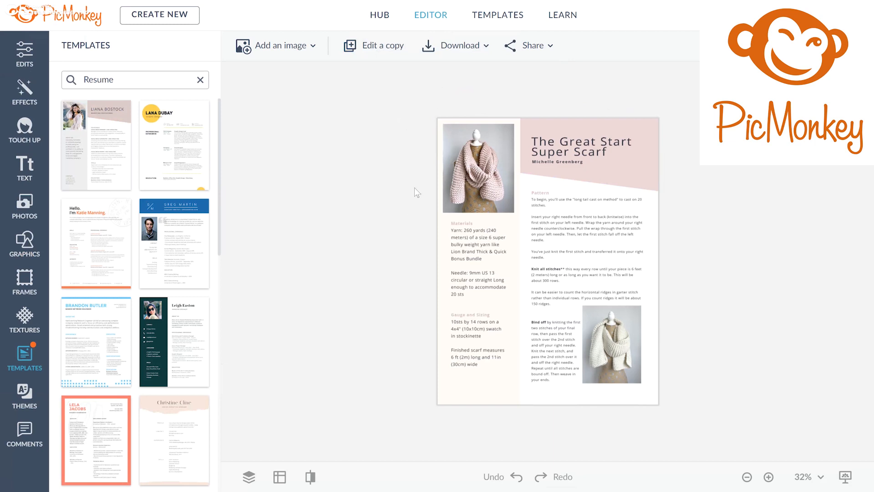
- In PicMonkey, open the download options for the scarf pattern design and choose PDF as the file type
left_click(485, 46)
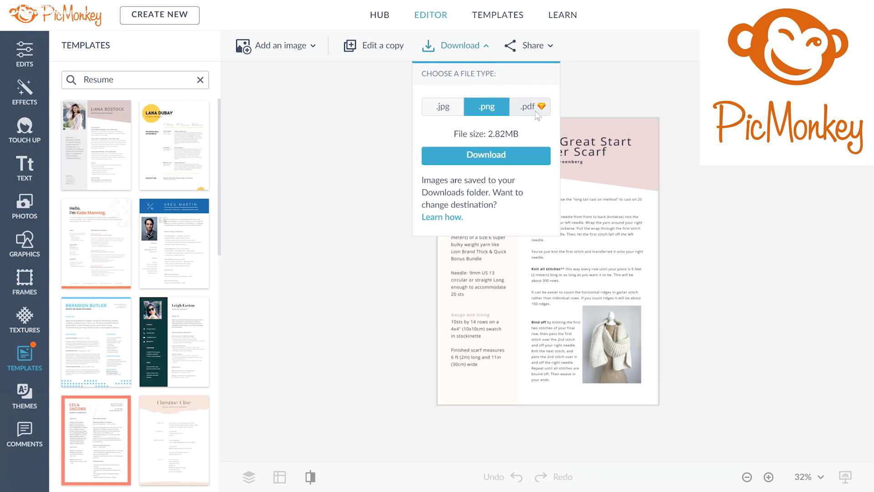
left_click(535, 113)
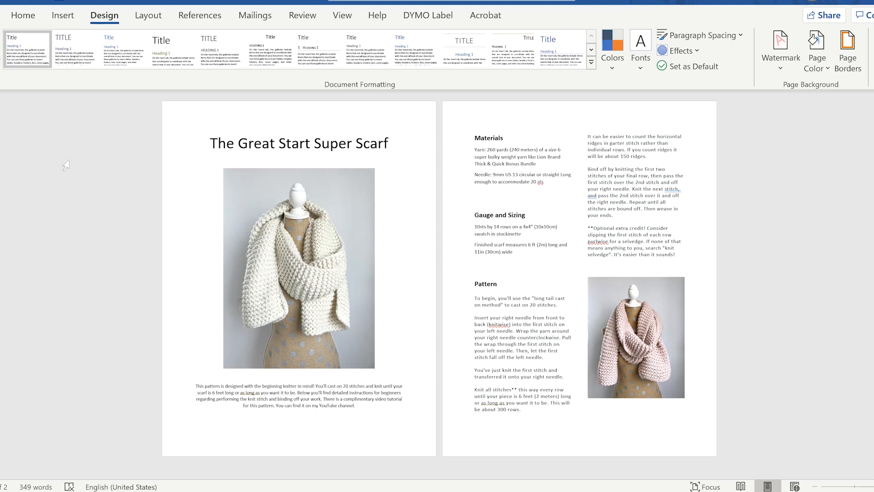
- In Word, start saving the scarf pattern document under a new format and open the list of file types
left_click(21, 23)
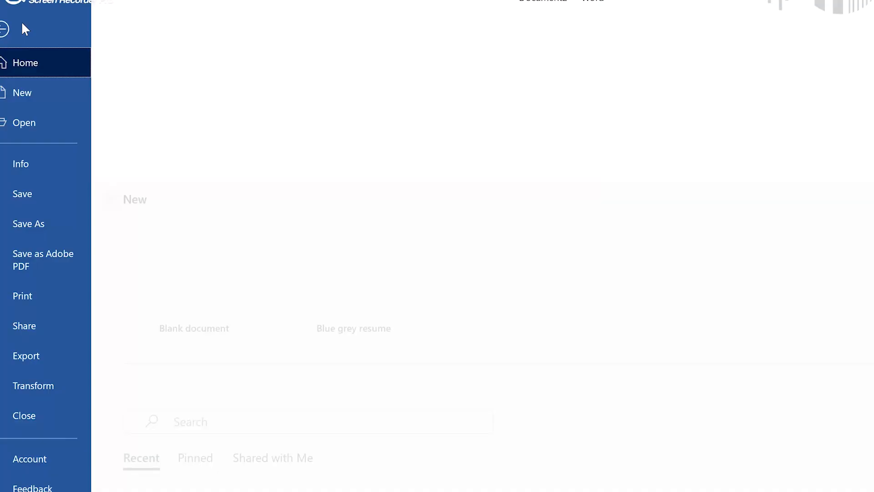
left_click(69, 226)
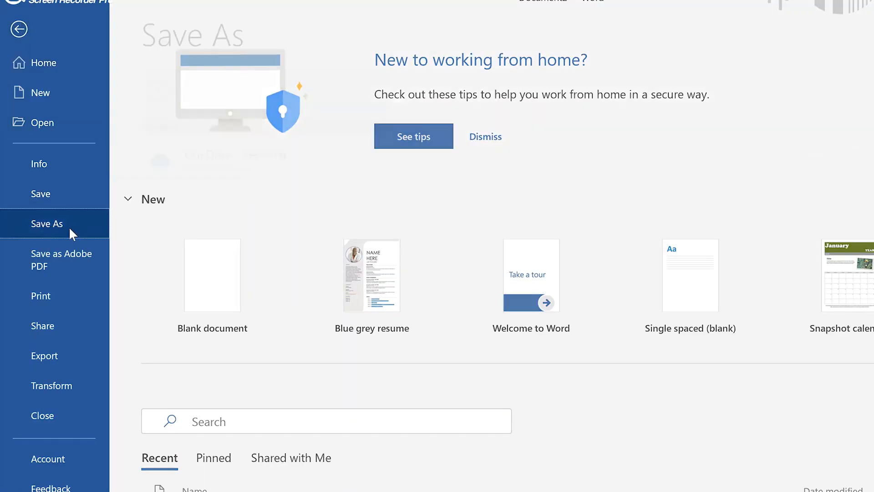
left_click(455, 108)
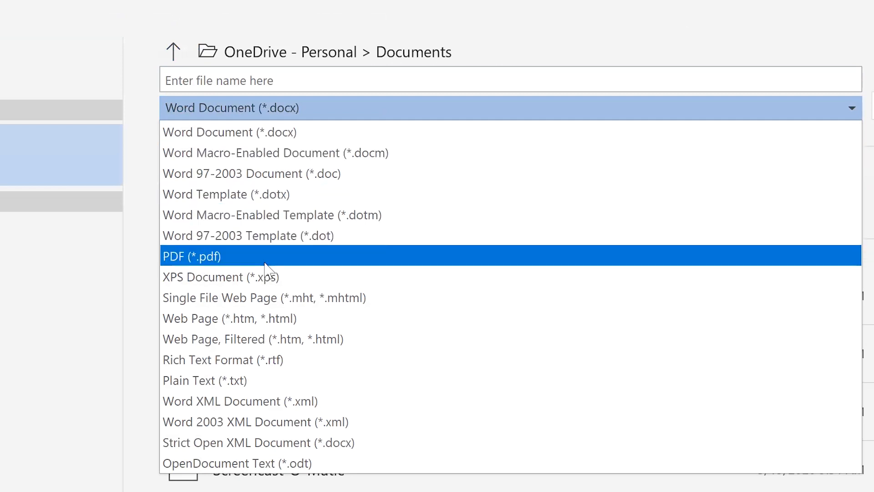